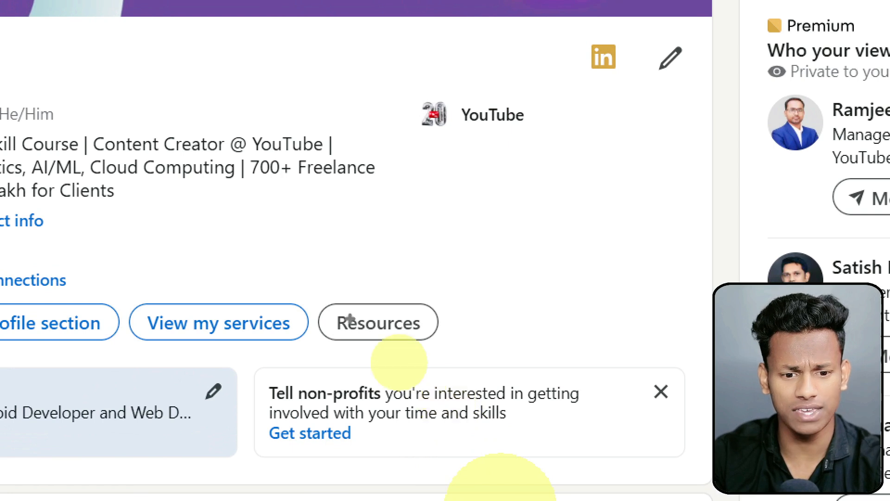
Save the LinkedIn profile as a PDF named Profile.pdf in the Downloads folder.
drag(310, 292, 466, 355)
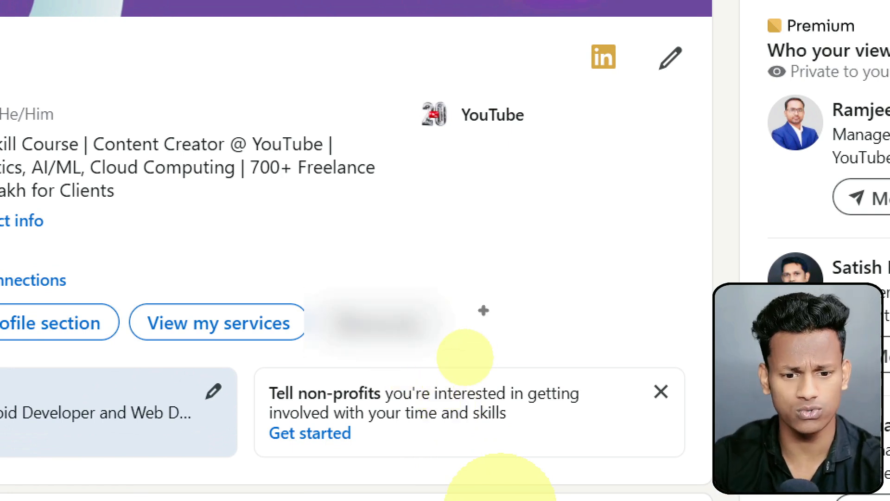
key(Escape)
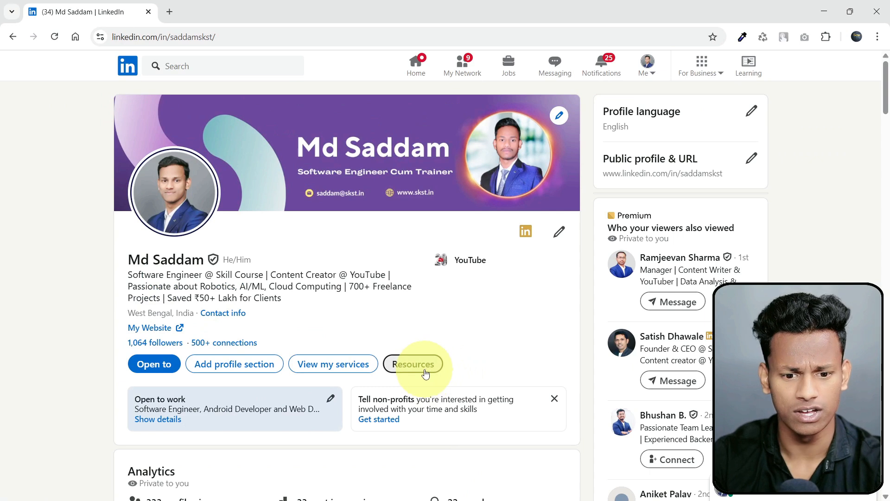
click(425, 373)
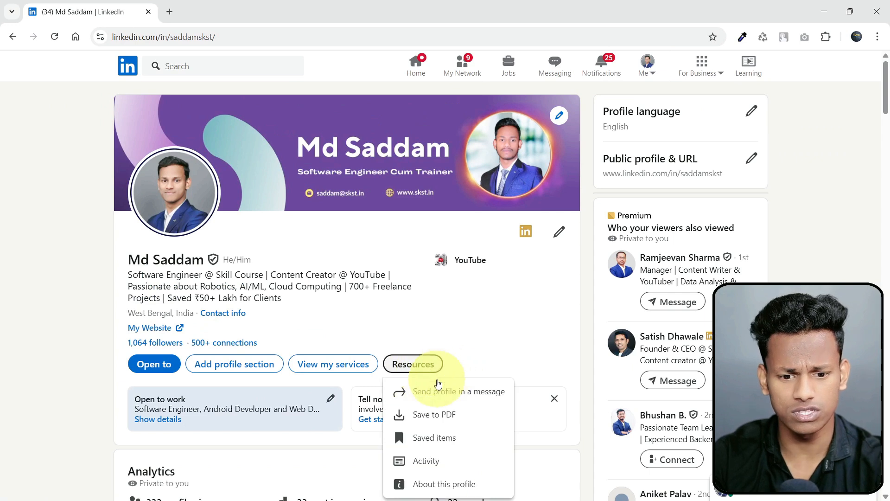
click(448, 425)
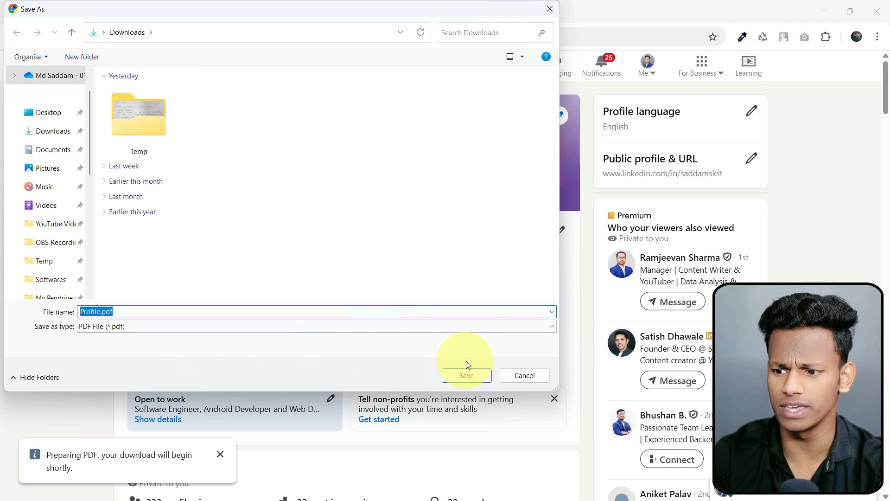
click(466, 375)
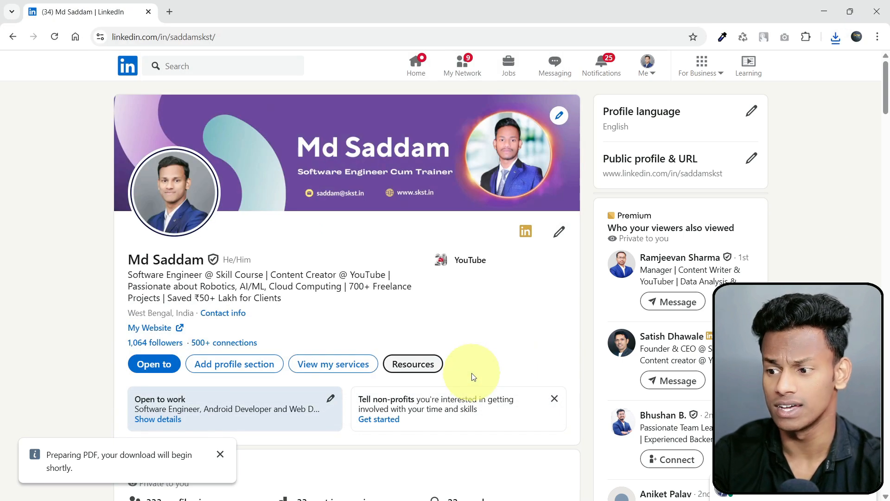
Open the downloaded Profile.pdf and review its name, headline, summary, experience, education, skills and certifications.
click(835, 37)
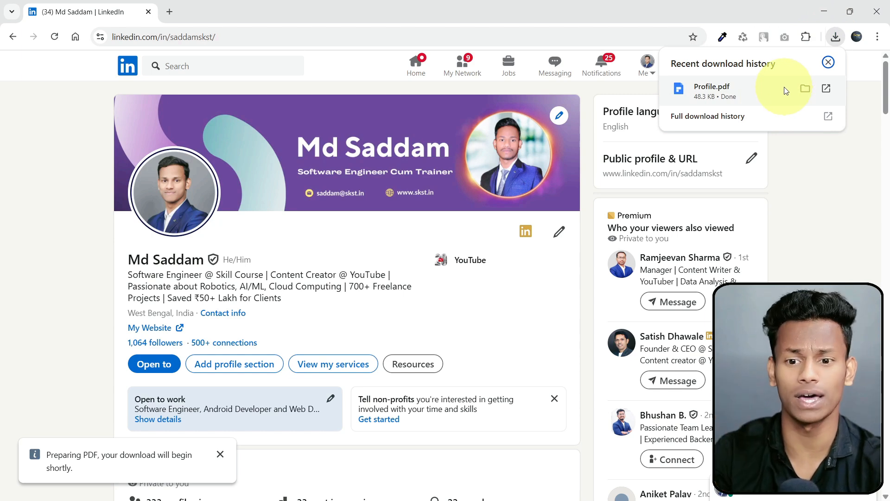
click(828, 87)
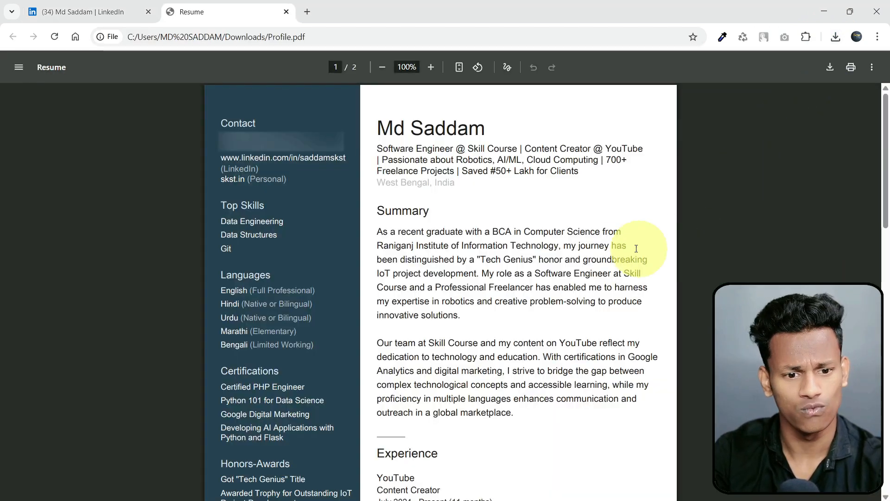
drag(376, 128, 523, 126)
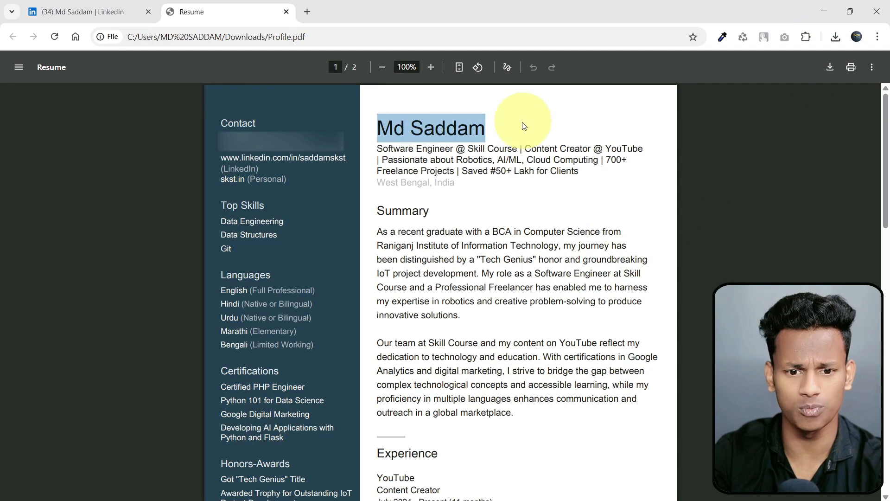
drag(378, 148, 610, 166)
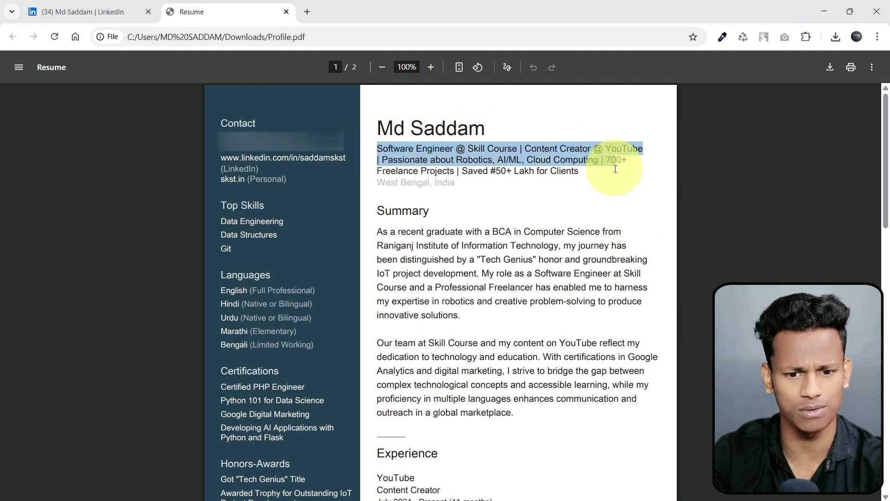
drag(377, 231, 508, 301)
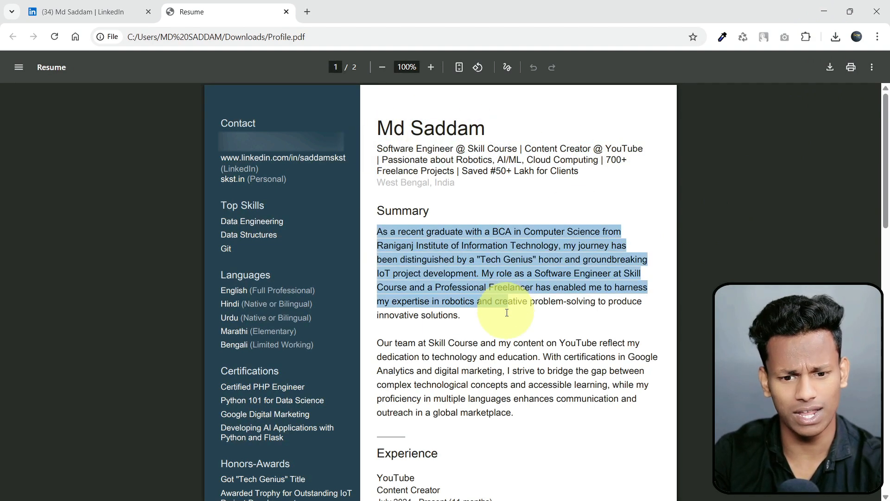
scroll(474, 310, down, 5)
scroll(475, 309, down, 3)
drag(383, 113, 507, 274)
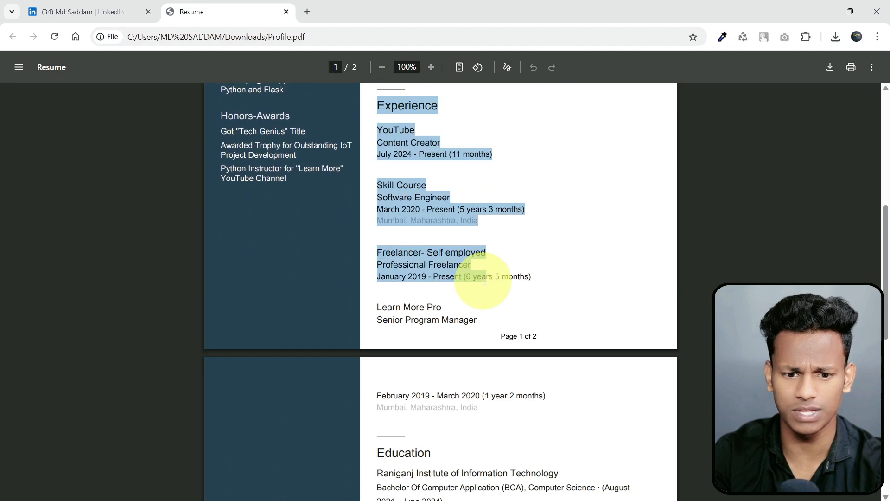
scroll(448, 301, down, 4)
drag(377, 221, 455, 302)
scroll(425, 260, up, 13)
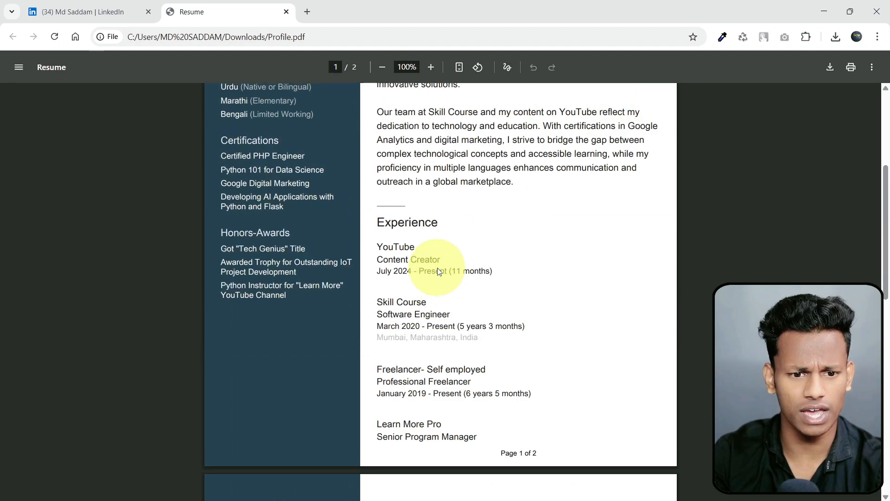
drag(223, 204, 237, 243)
scroll(204, 267, down, 3)
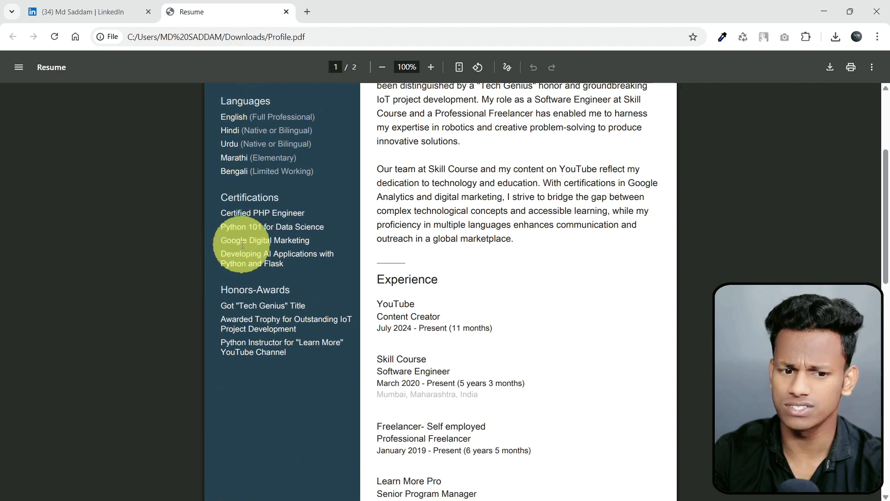
scroll(407, 227, up, 3)
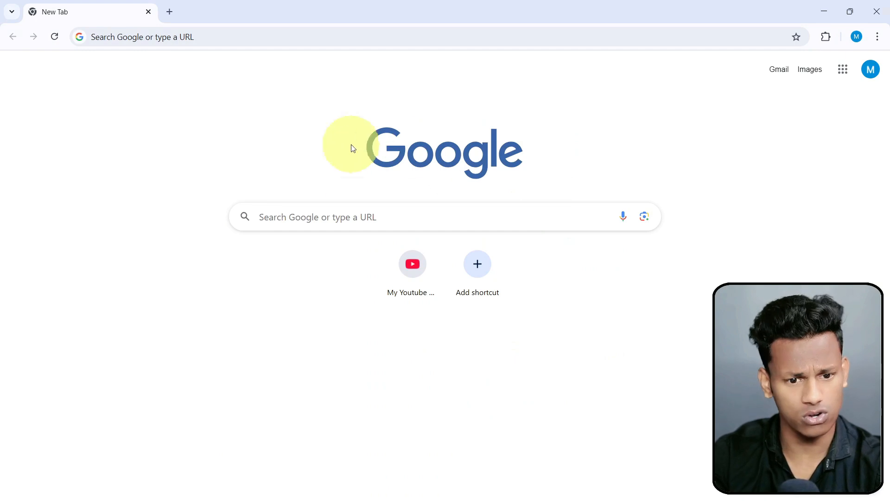
Search Google for "GAMMA" from a new browser page.
click(326, 216)
text(G)
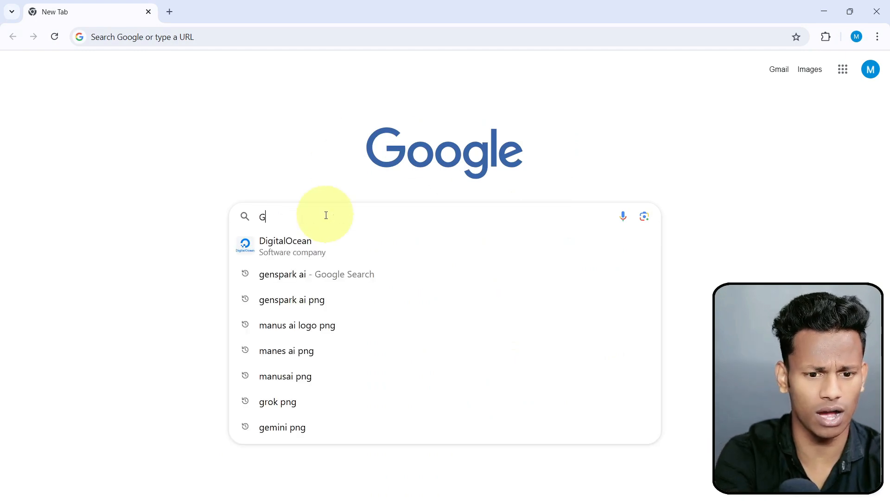
text(AMMA)
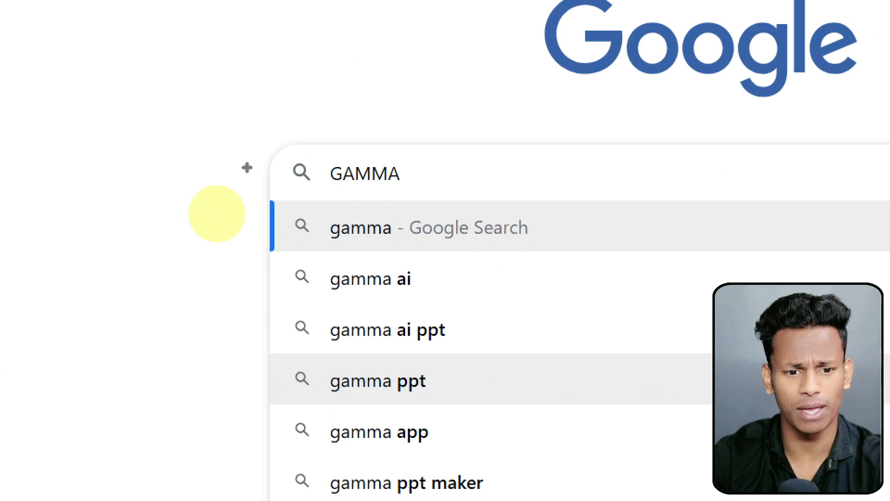
drag(269, 169, 88, 169)
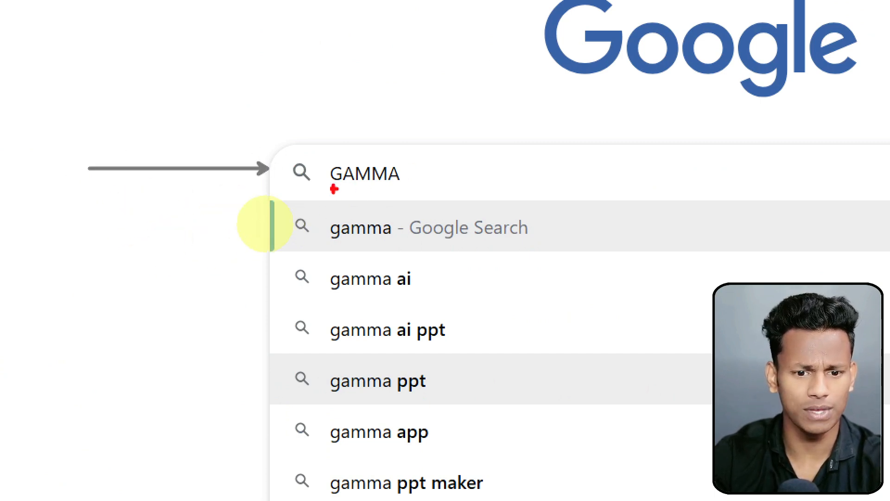
drag(270, 170, 50, 170)
key(Escape)
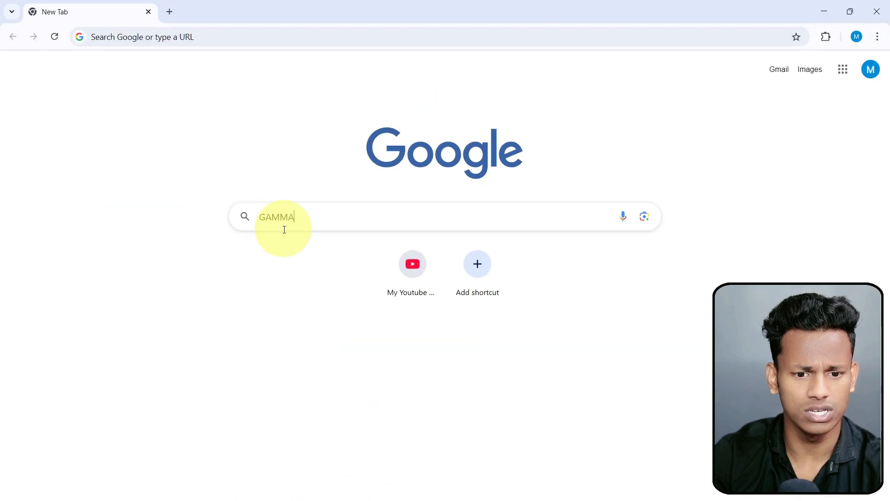
key(Return)
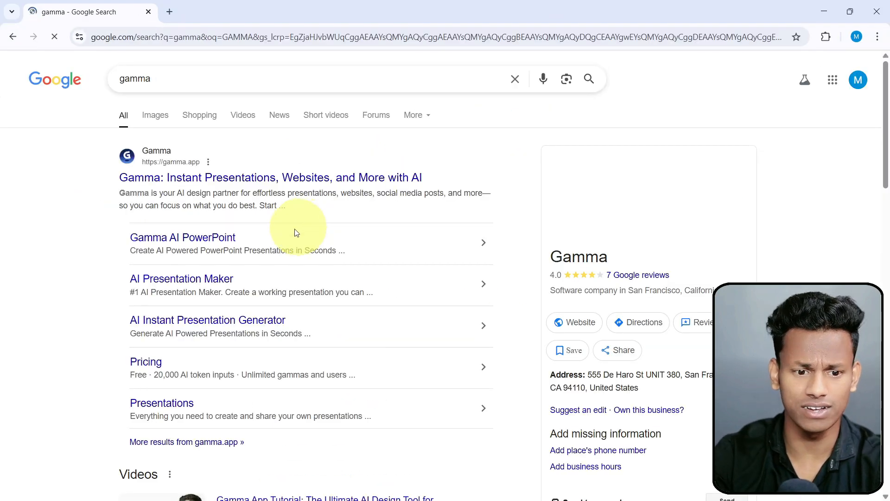
Open the official Gamma website, gamma.app, from the search results.
key(ctrl+1)
click(11, 127)
mouse_move(202, 155)
mouse_down()
mouse_move(204, 195)
mouse_move(440, 228)
mouse_up()
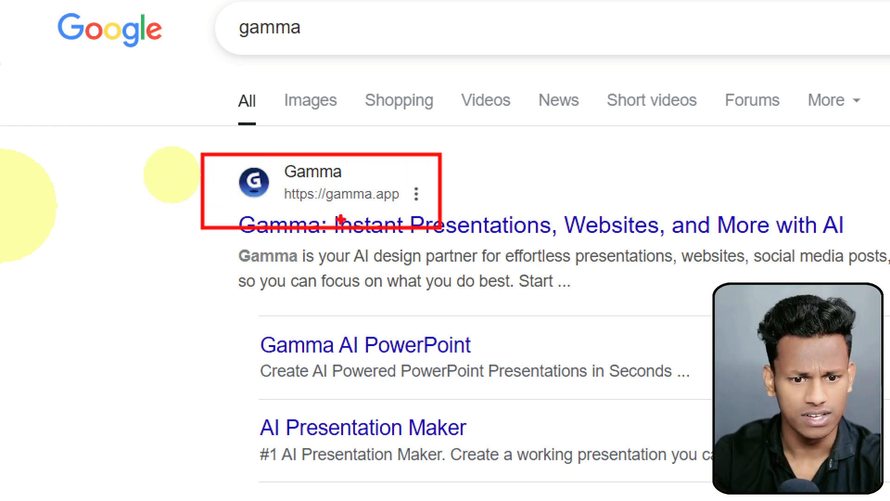
key(Escape)
click(149, 181)
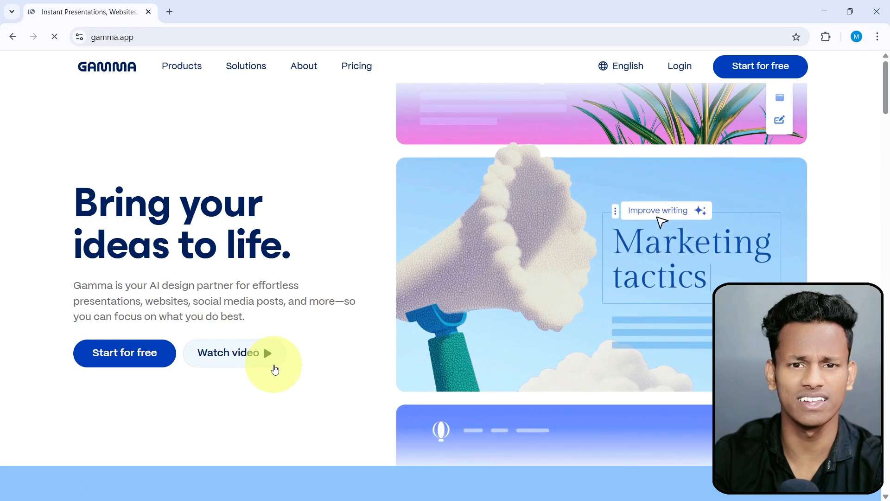
Sign up for a free Gamma account with the first listed Google account.
click(765, 83)
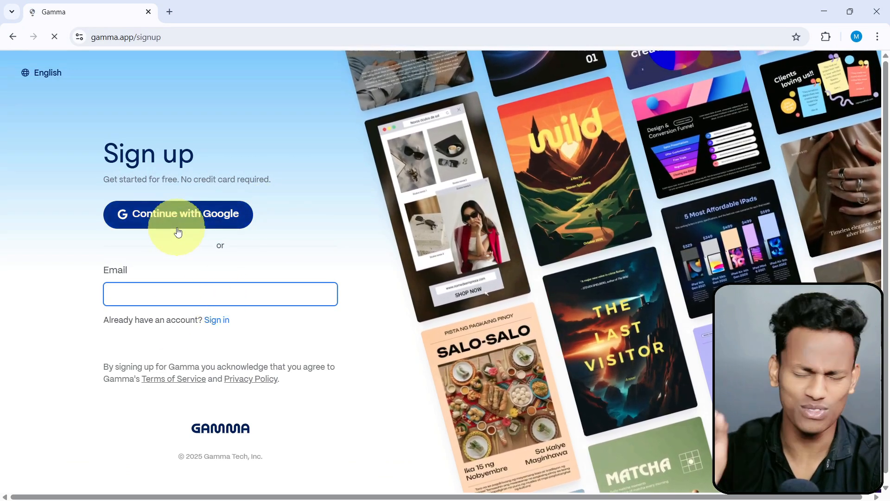
click(178, 227)
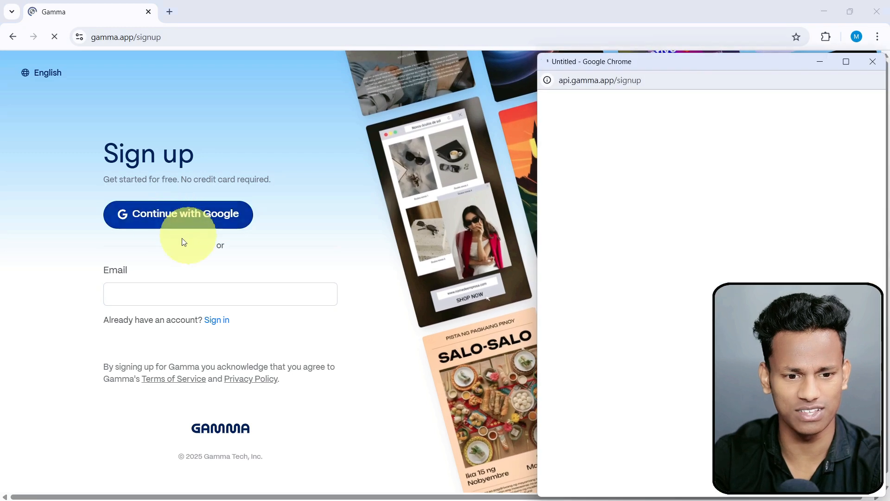
drag(670, 65, 630, 46)
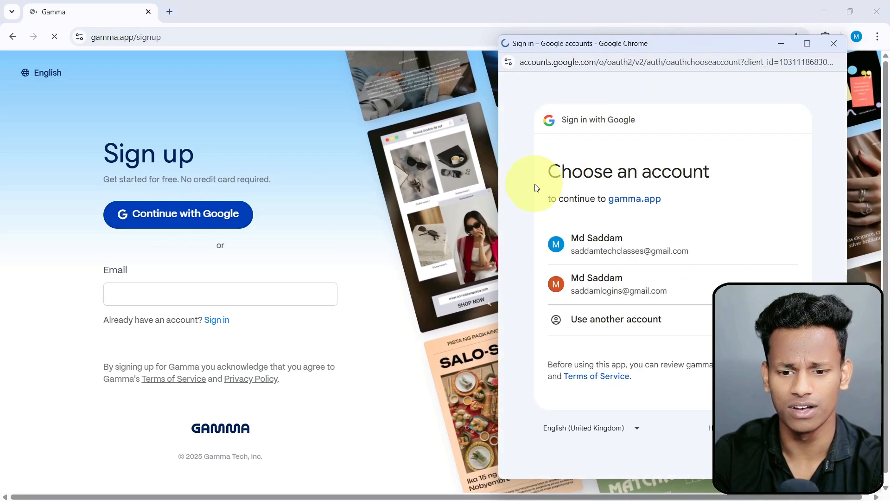
click(625, 244)
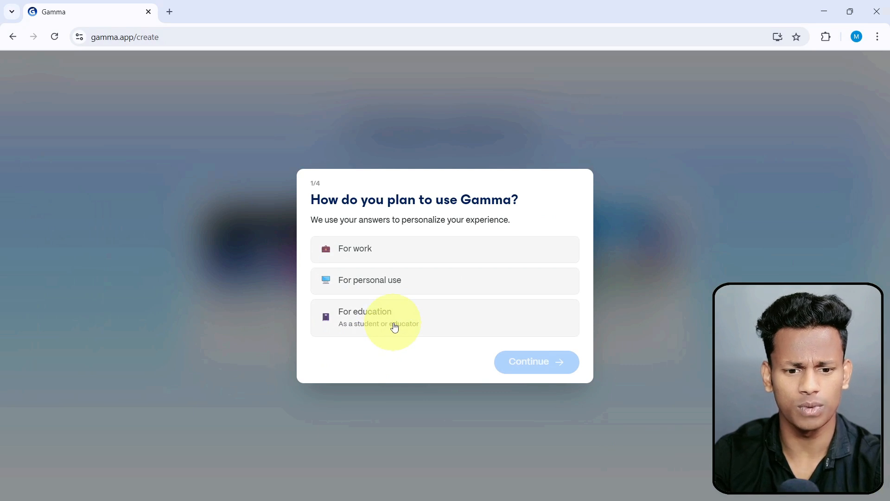
Answer the usage questions with For education, As an educator, and Elementary or secondary school teacher.
click(394, 328)
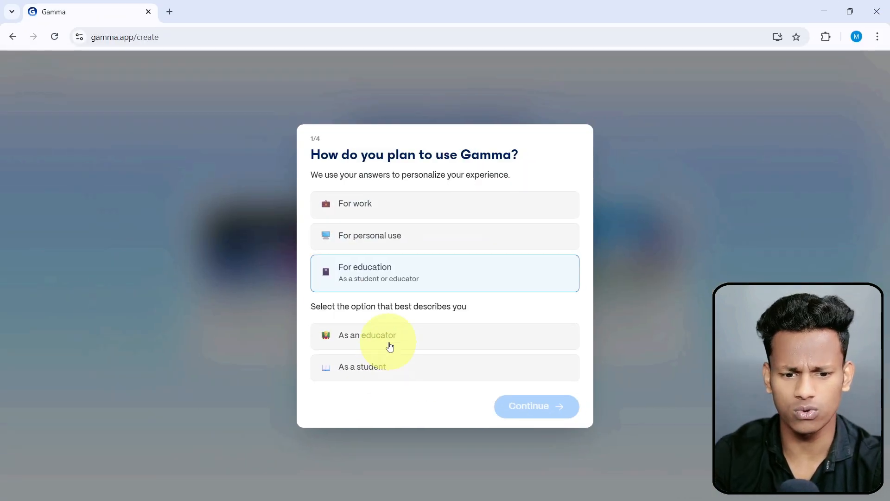
click(389, 345)
click(563, 411)
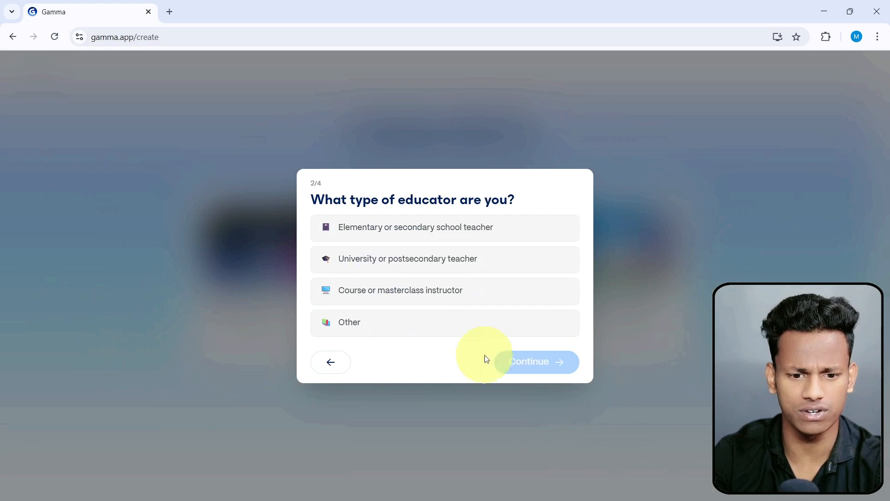
click(432, 236)
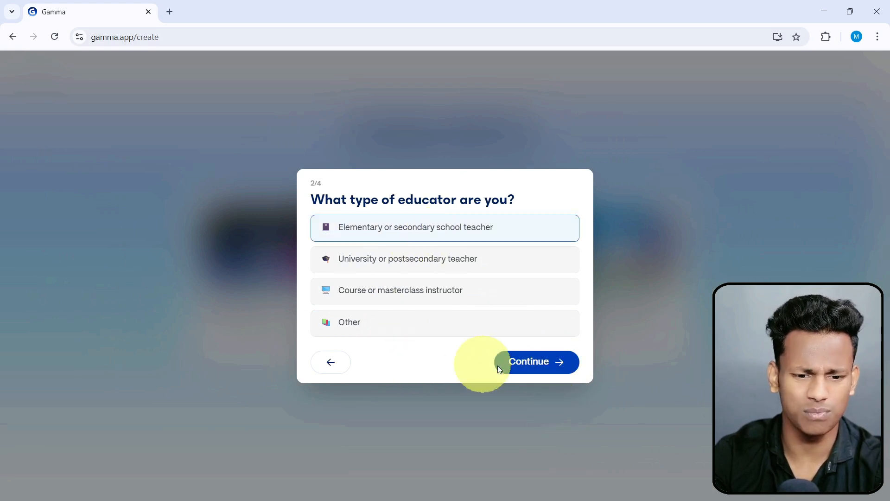
click(499, 366)
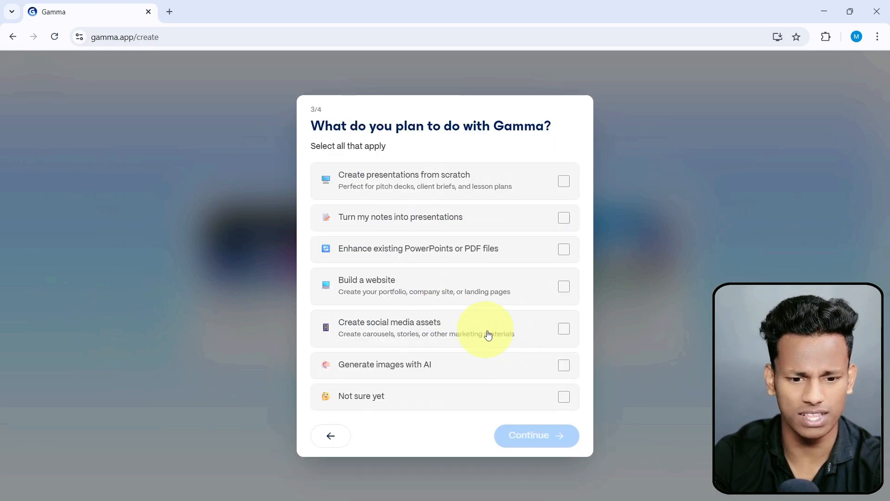
Answer the planned-use question with Not sure yet and the referral question with YouTube, then finish the onboarding survey.
click(408, 401)
click(529, 433)
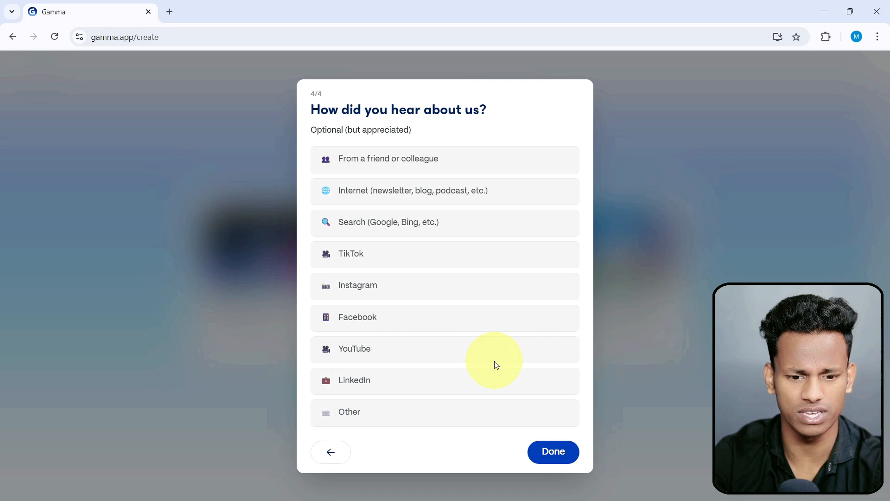
click(446, 413)
click(449, 358)
click(544, 449)
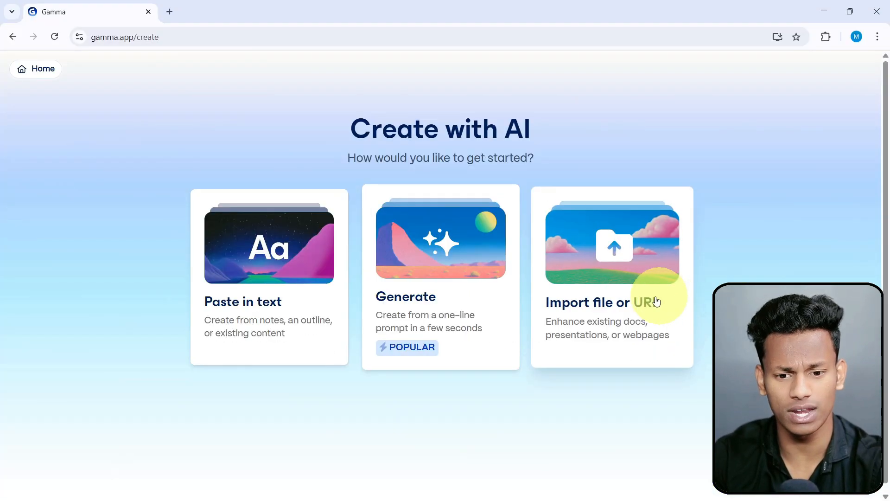
Start an AI import from a file and upload Profile.pdf from the Downloads folder.
click(648, 301)
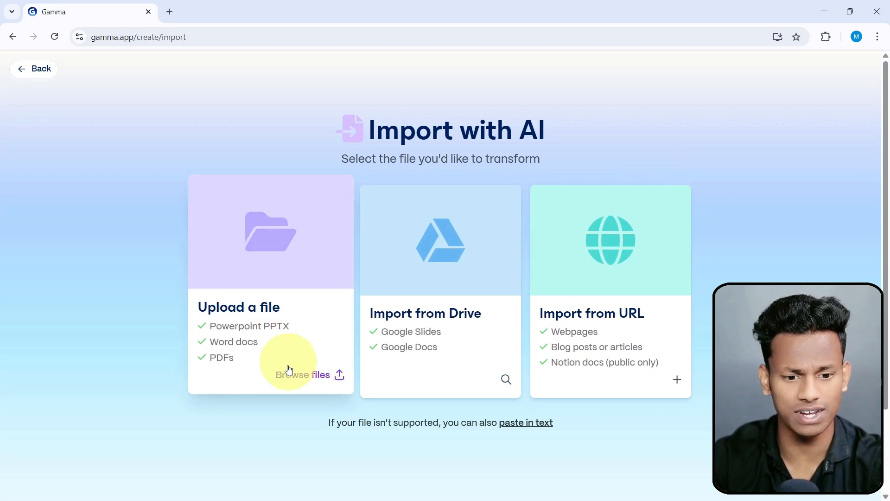
click(269, 369)
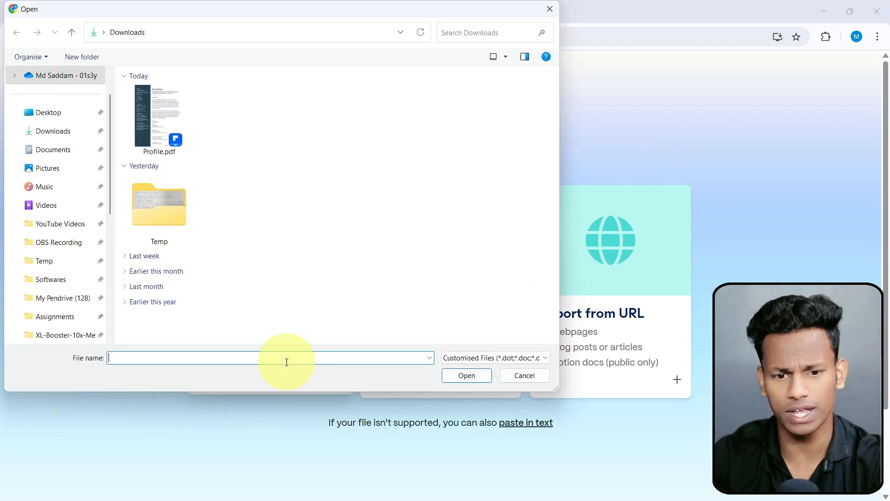
click(163, 142)
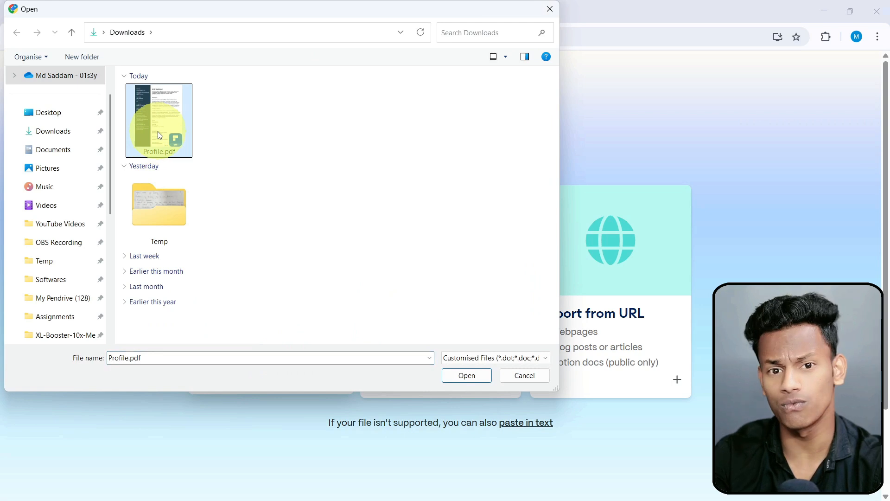
double_click(155, 139)
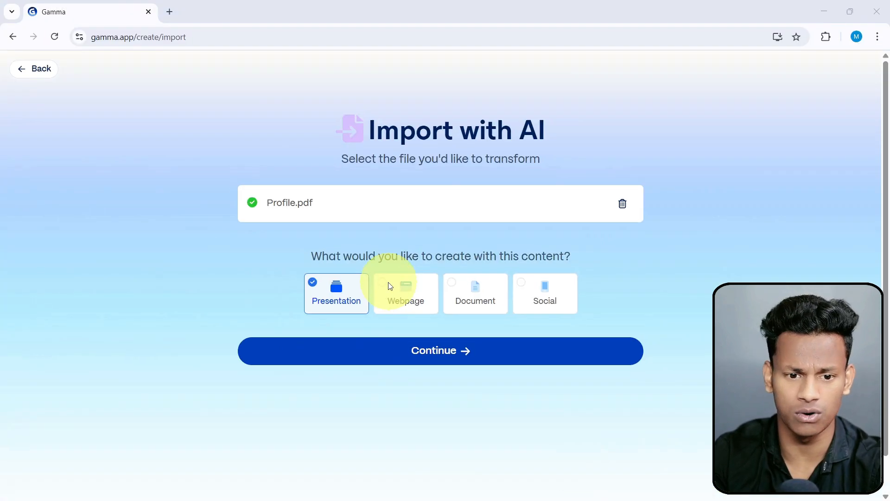
Choose Webpage as the output for the imported Profile.pdf, continue to the prompt editor and review the extracted content.
click(385, 289)
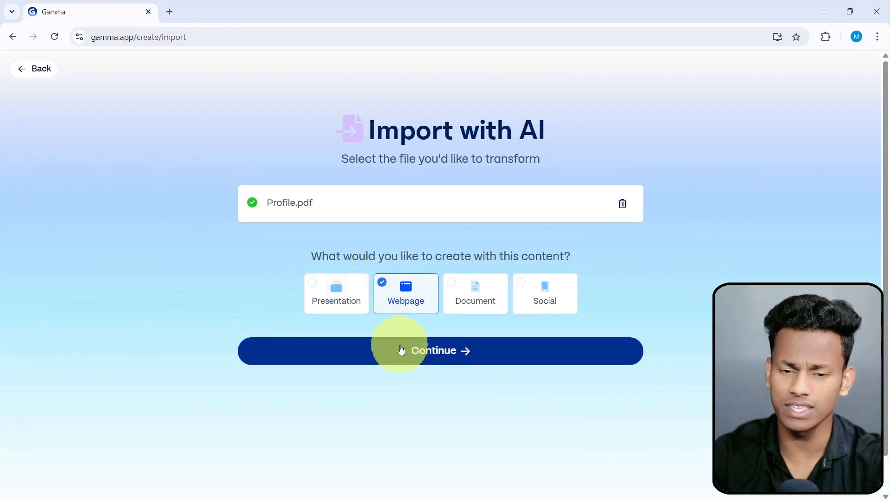
click(423, 361)
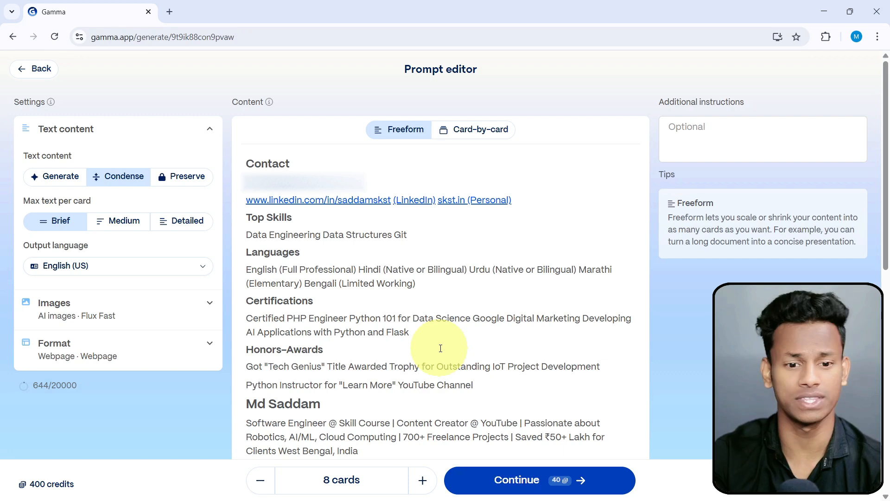
scroll(366, 245, down, 10)
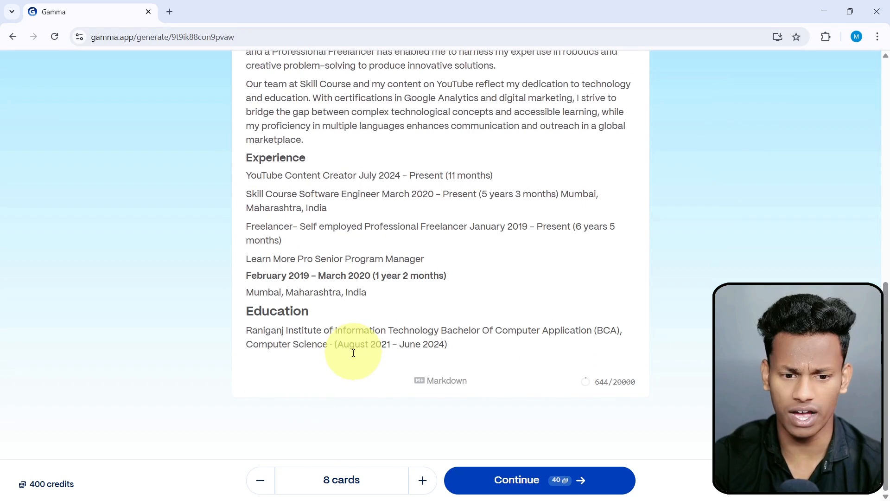
scroll(344, 357, up, 10)
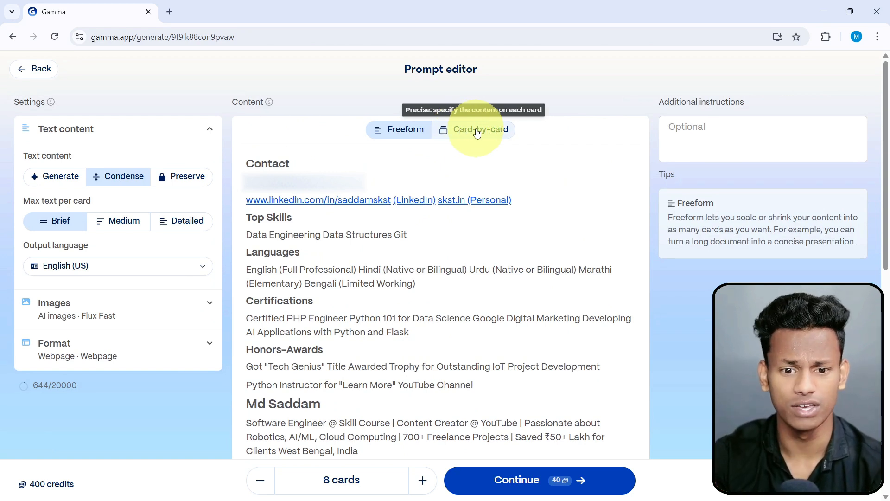
Switch the content to card-by-card mode and try to have it split into cards automatically.
click(477, 133)
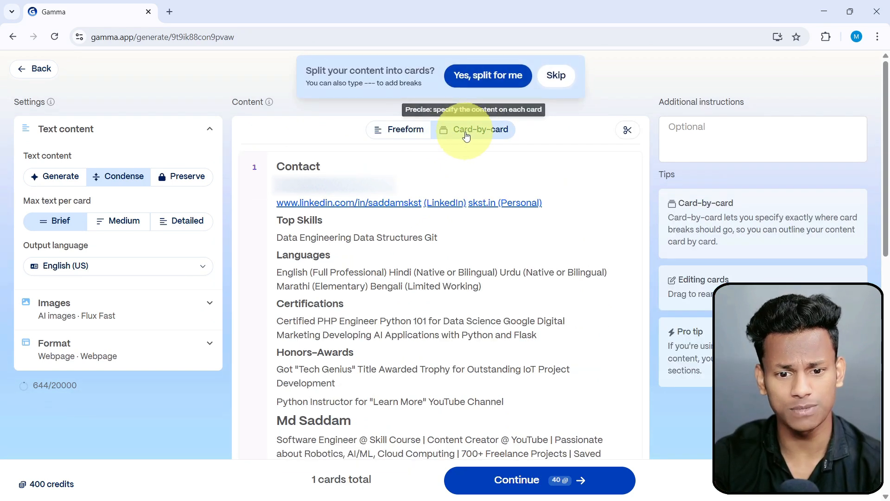
click(485, 82)
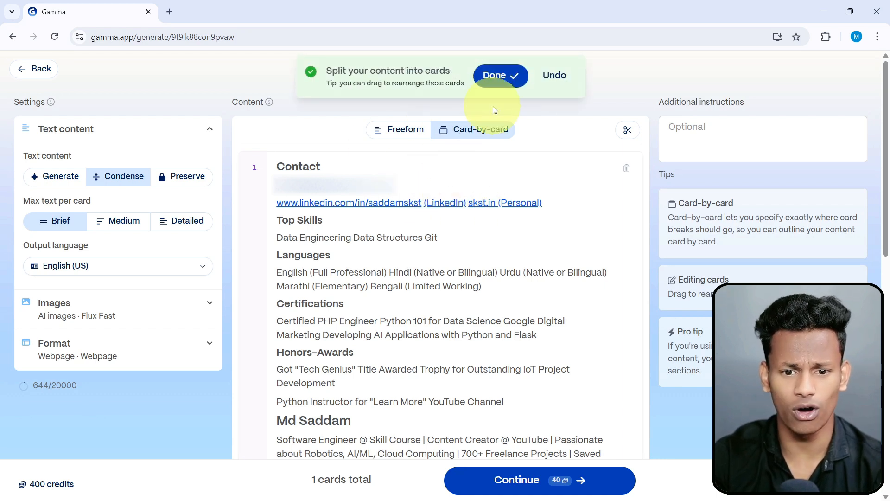
click(506, 80)
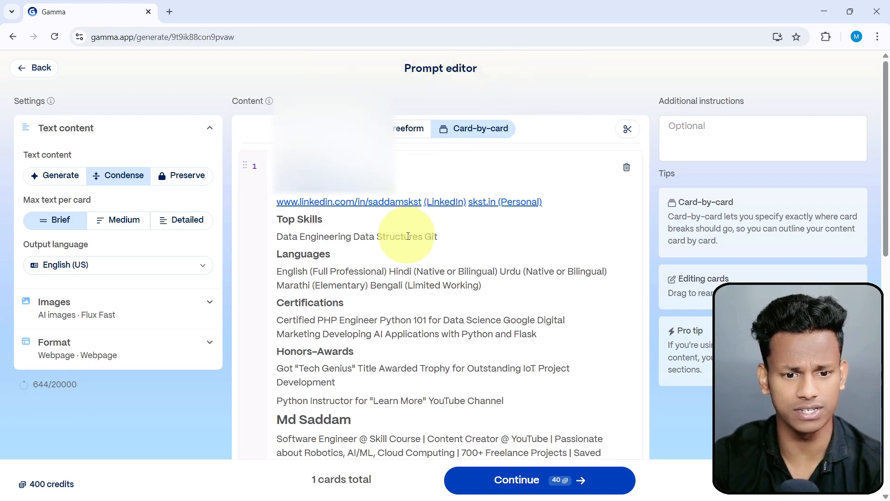
scroll(407, 234, down, 3)
scroll(391, 203, up, 3)
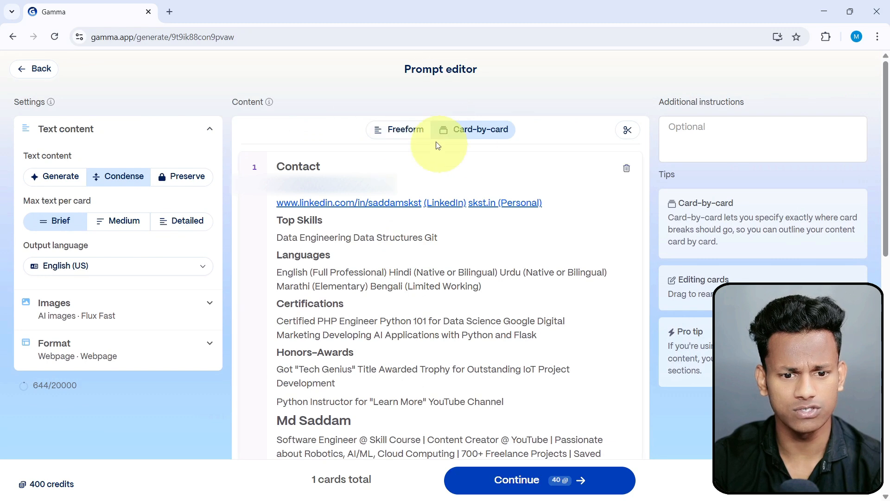
Toggle the content to freeform and back to card-by-card, then accept an automatic split into cards.
click(399, 131)
click(492, 134)
scroll(491, 116, down, 5)
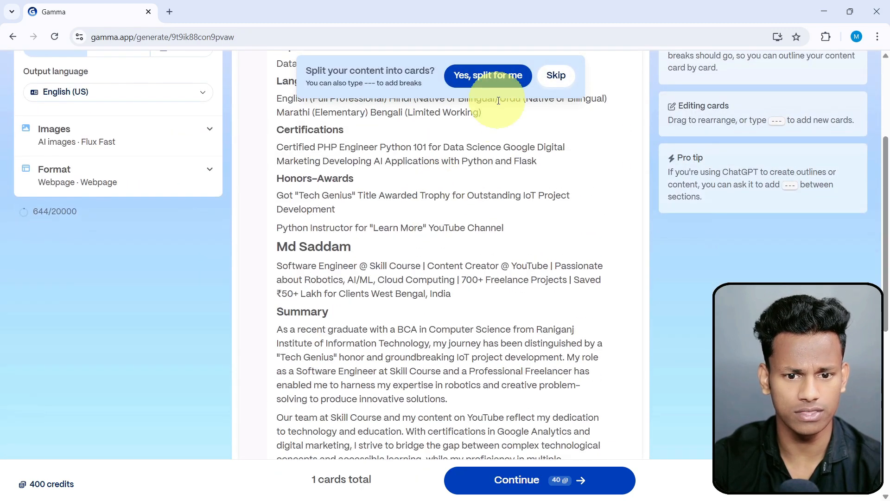
click(489, 74)
scroll(482, 204, down, 5)
scroll(482, 211, up, 10)
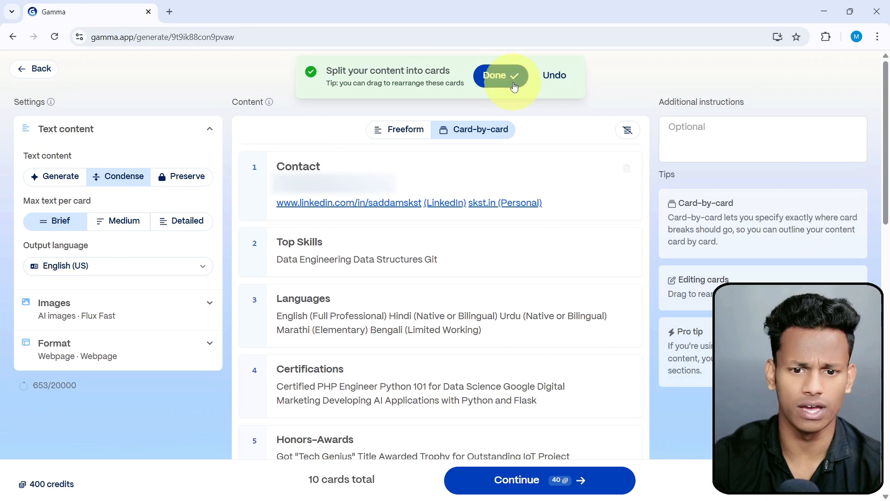
click(509, 76)
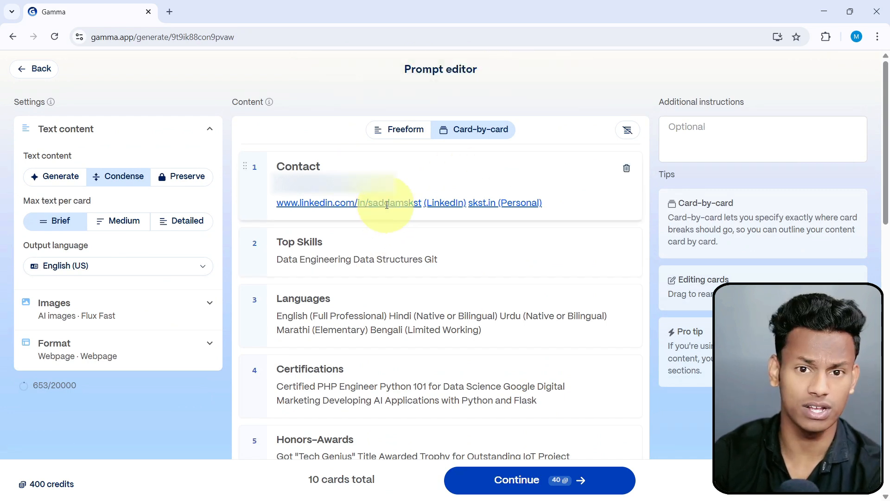
Move the Experience heading from its own card to the start of the job entries card and delete the emptied card.
scroll(387, 205, down, 15)
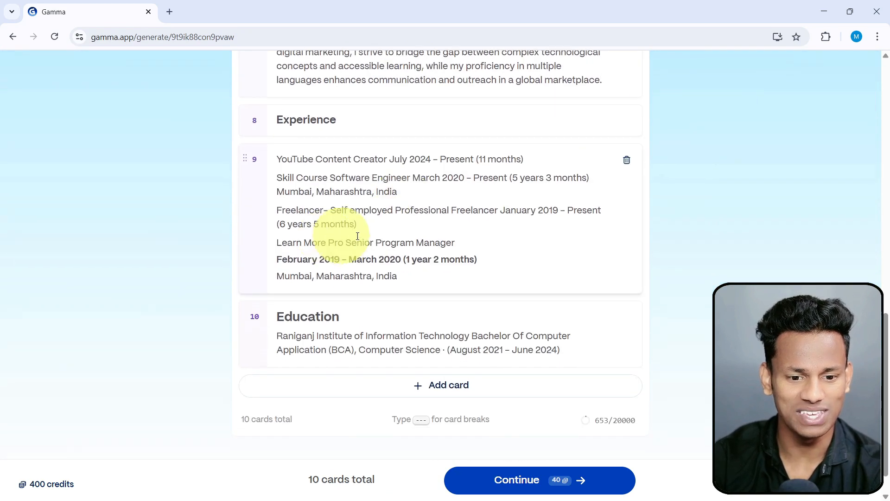
scroll(357, 236, down, 1)
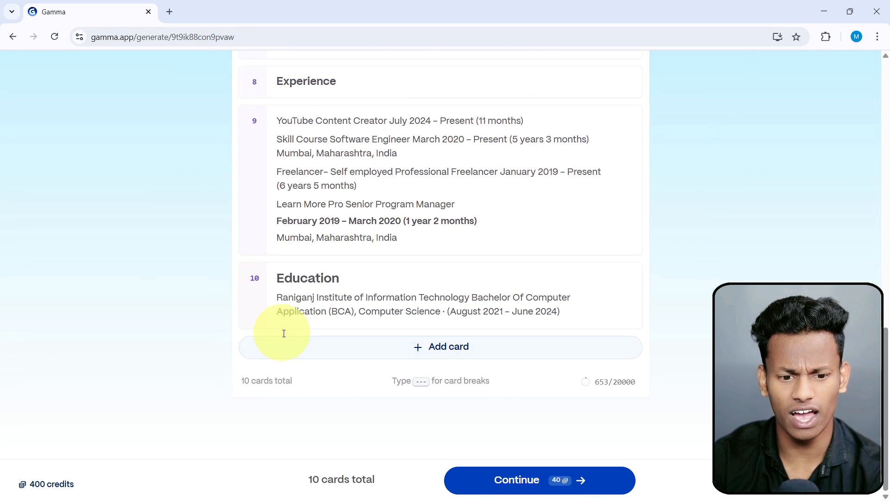
scroll(271, 357, up, 5)
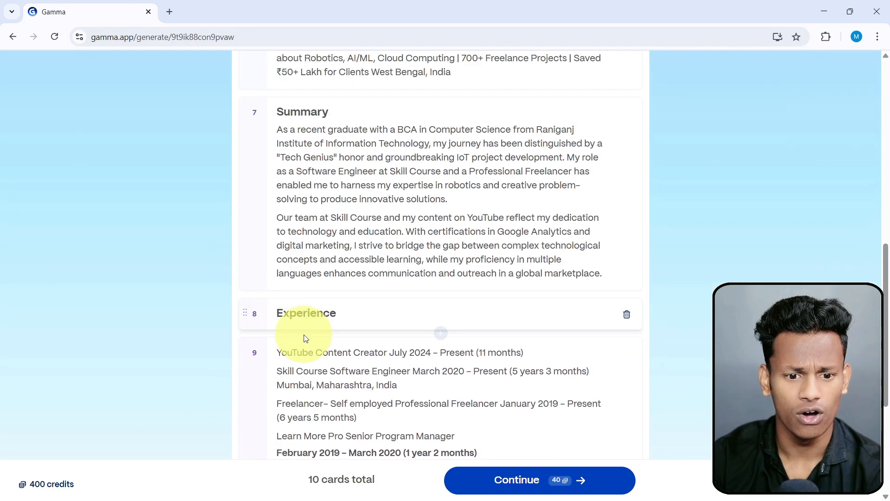
scroll(348, 297, down, 1)
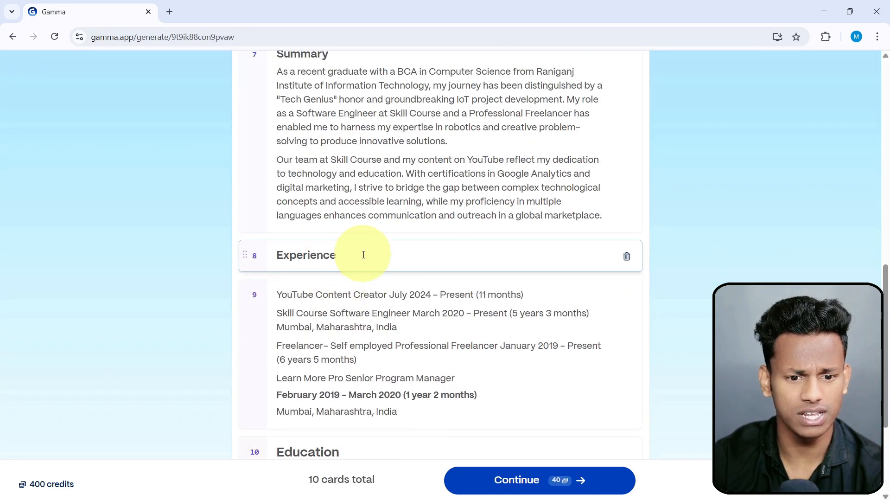
drag(363, 254, 273, 247)
key(ctrl+c)
key(BackSpace)
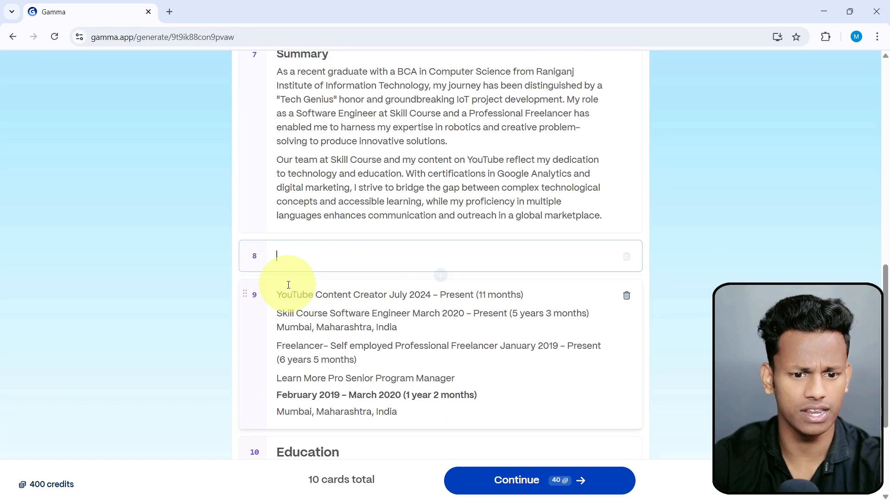
key(Return)
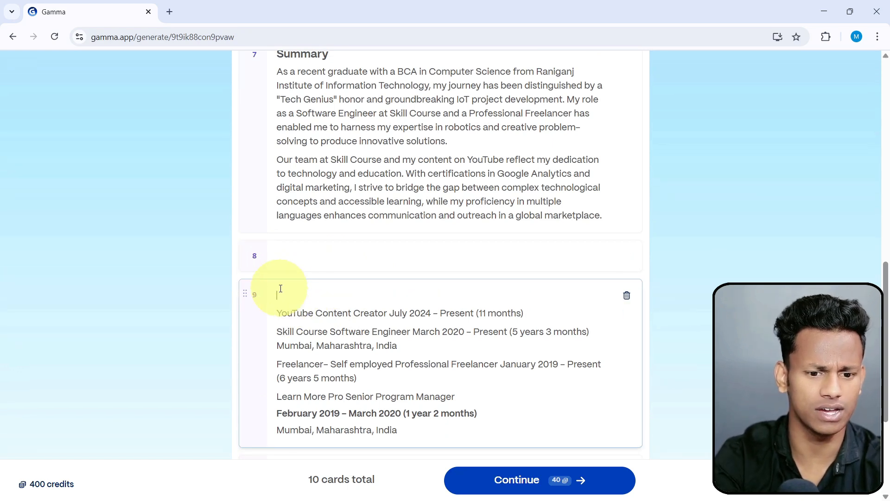
key(ctrl+v)
click(397, 252)
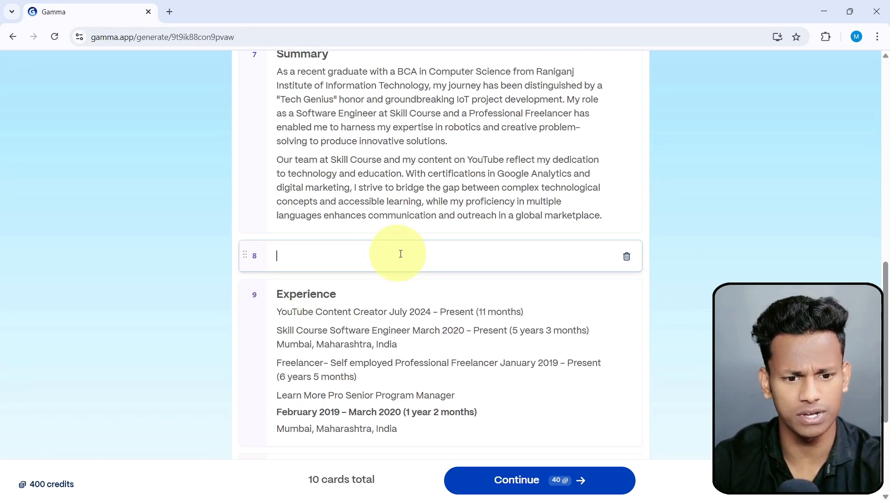
click(627, 256)
Replace the Top Skills card's heading with "Programming Language" and its text with "C, C++ , C# , PHP, PYTHON, GOLANG".
scroll(533, 287, down, 3)
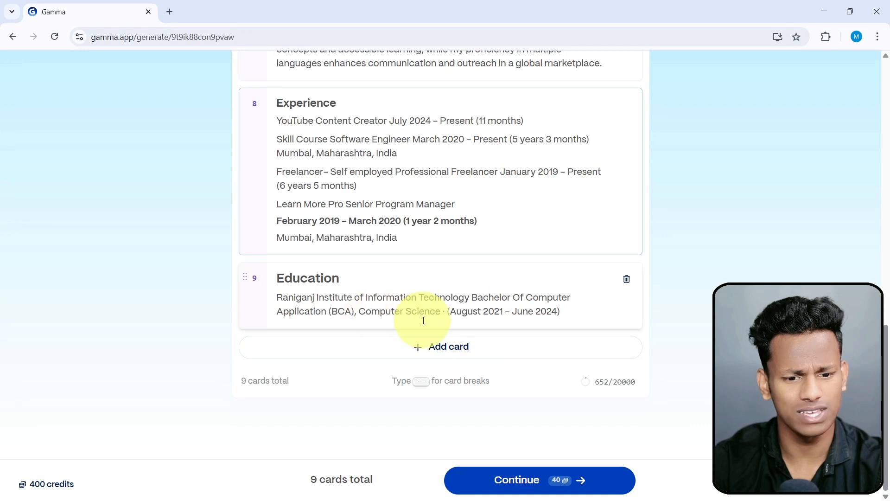
scroll(412, 306, up, 10)
scroll(425, 320, up, 4)
scroll(417, 306, down, 1)
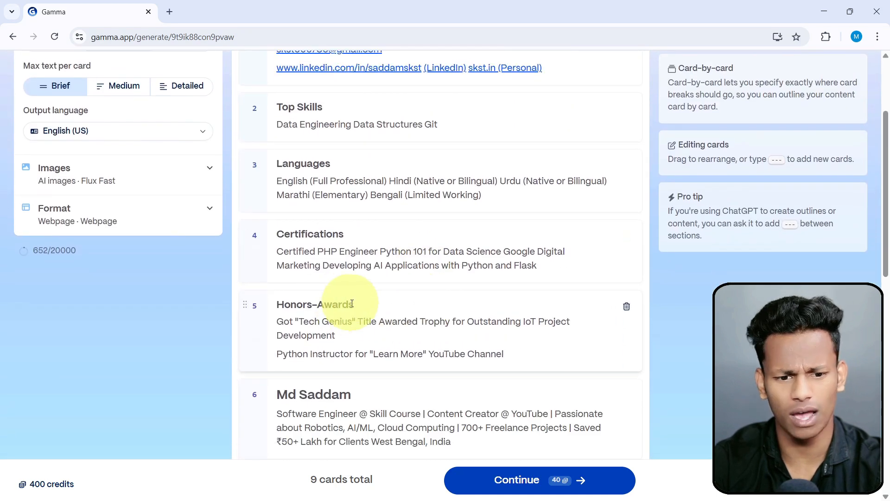
scroll(386, 315, up, 3)
click(334, 240)
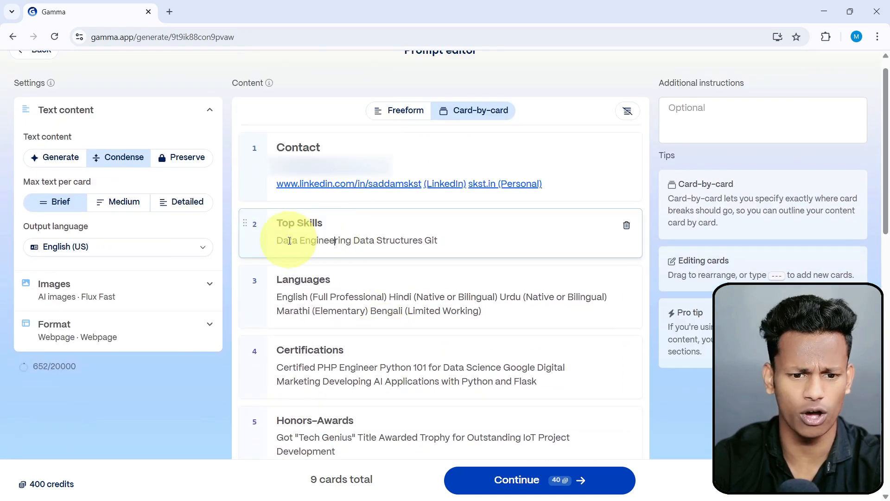
drag(290, 240, 427, 243)
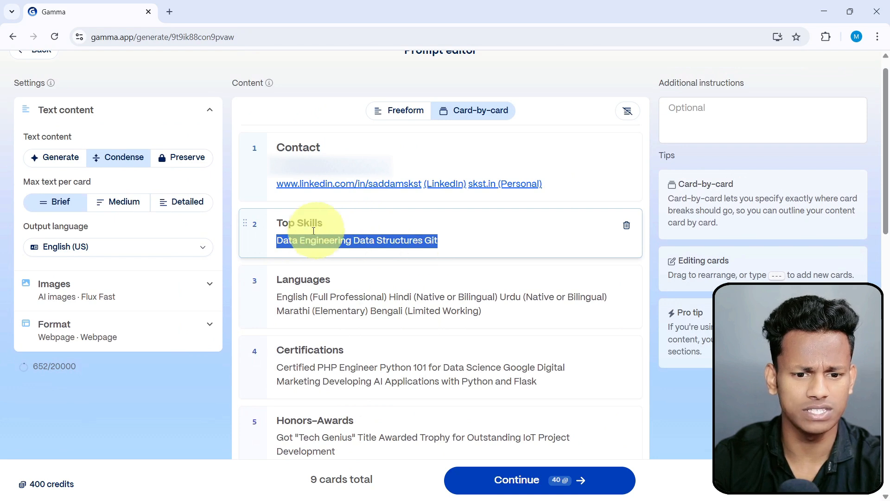
drag(327, 223, 254, 212)
text(p)
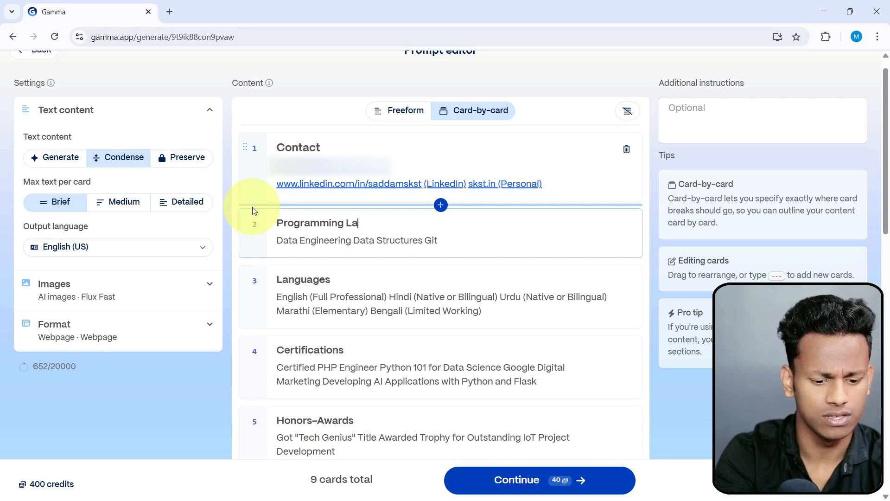
triple_click(360, 244)
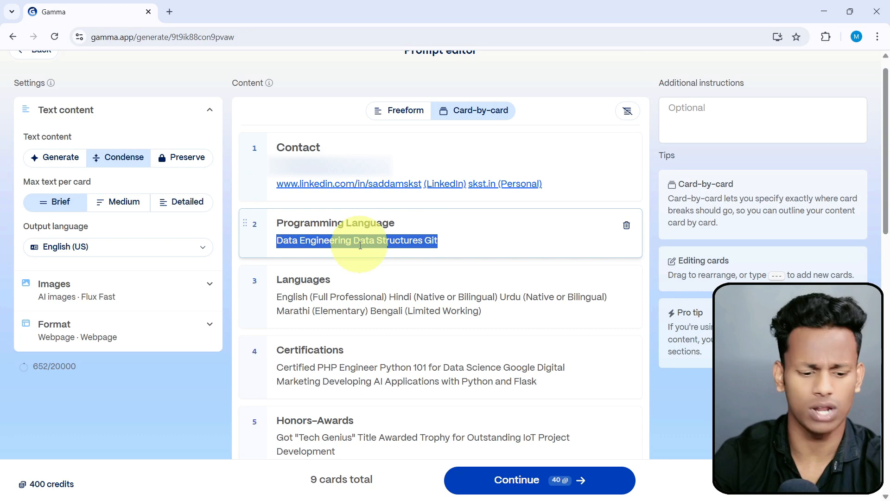
text(C)
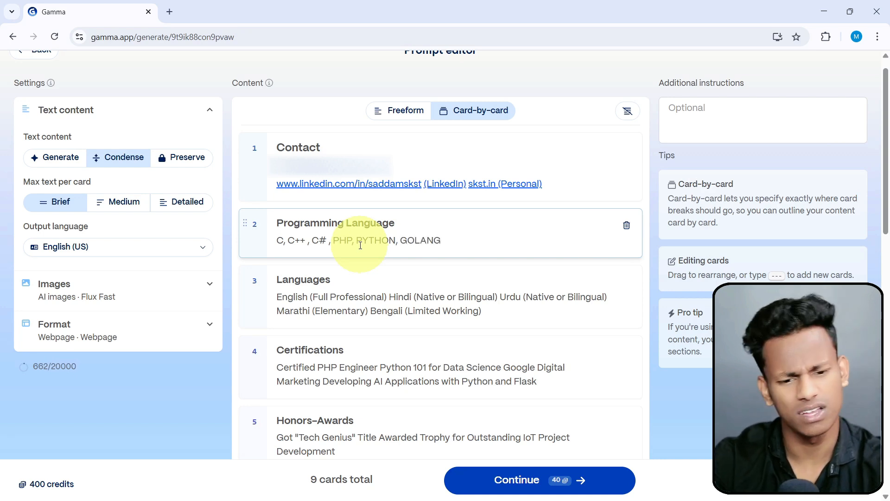
Review the remaining cards and continue from the prompt editor to theme selection.
scroll(600, 334, down, 3)
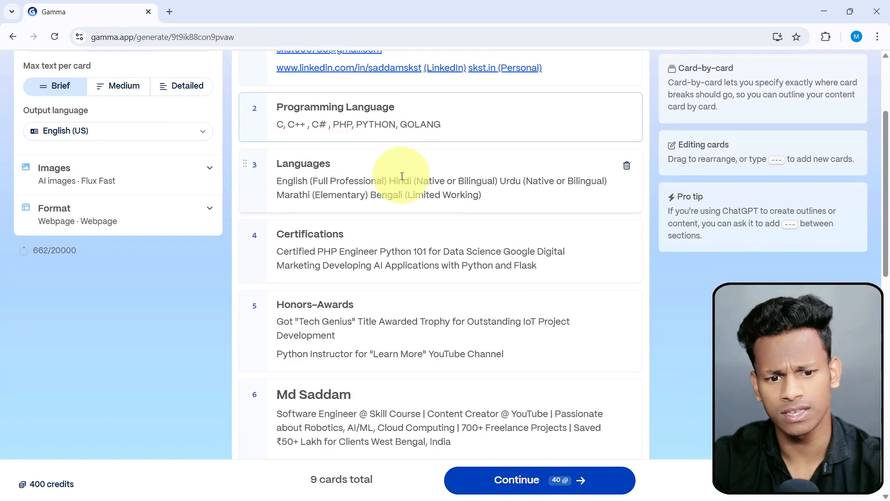
scroll(402, 176, down, 12)
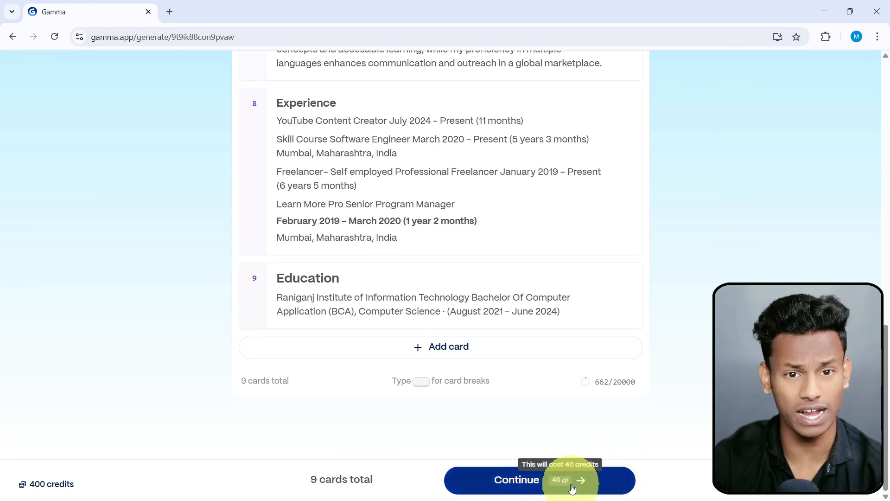
click(540, 484)
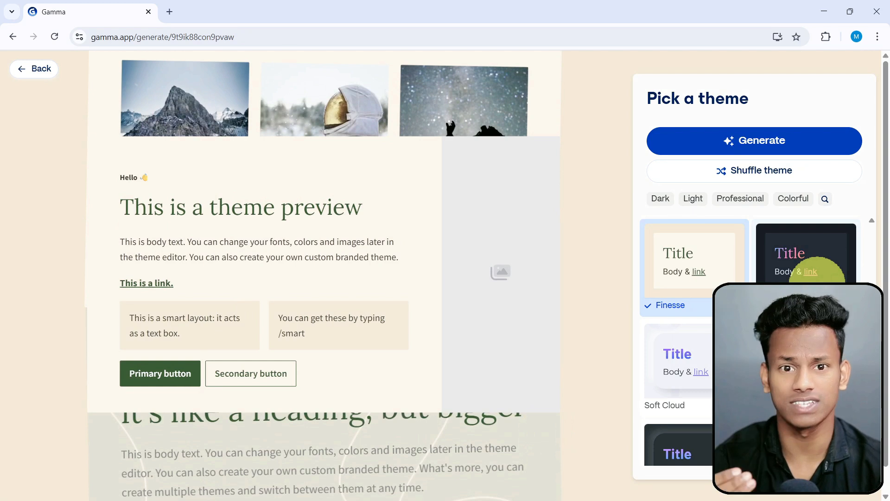
Try out several page themes, including Electric, Finesse and Soft Cloud, on the sample card.
click(820, 274)
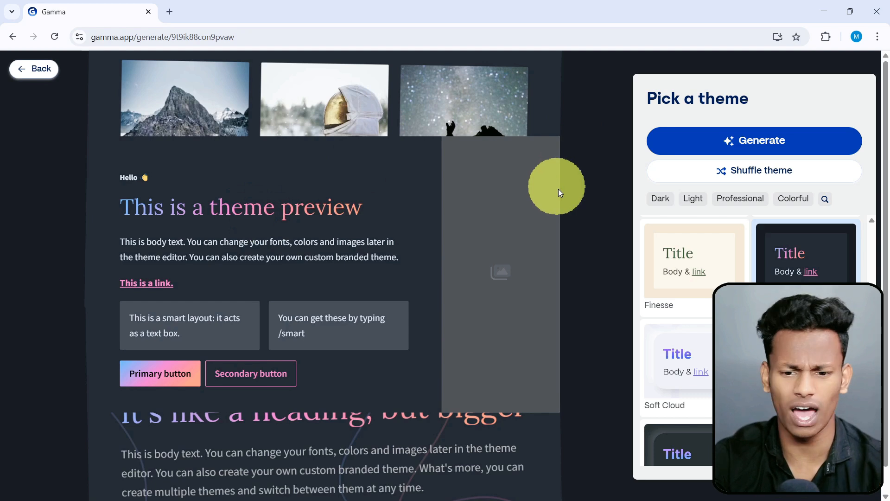
click(708, 274)
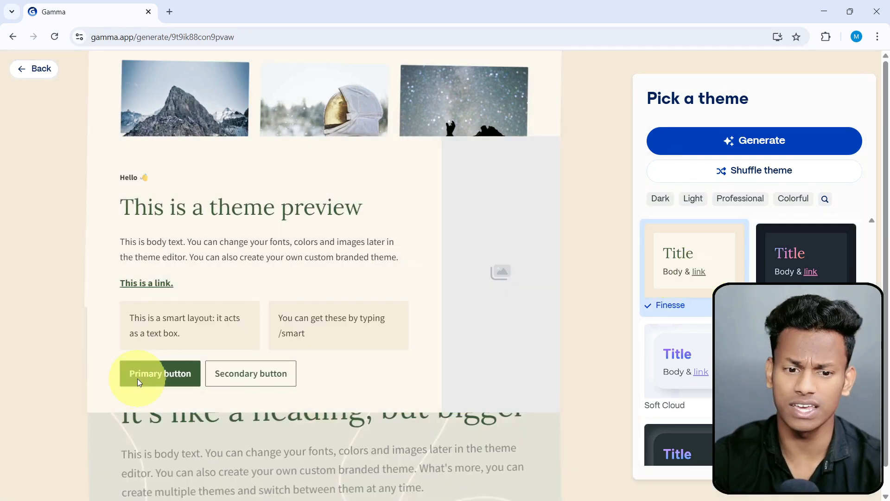
click(673, 354)
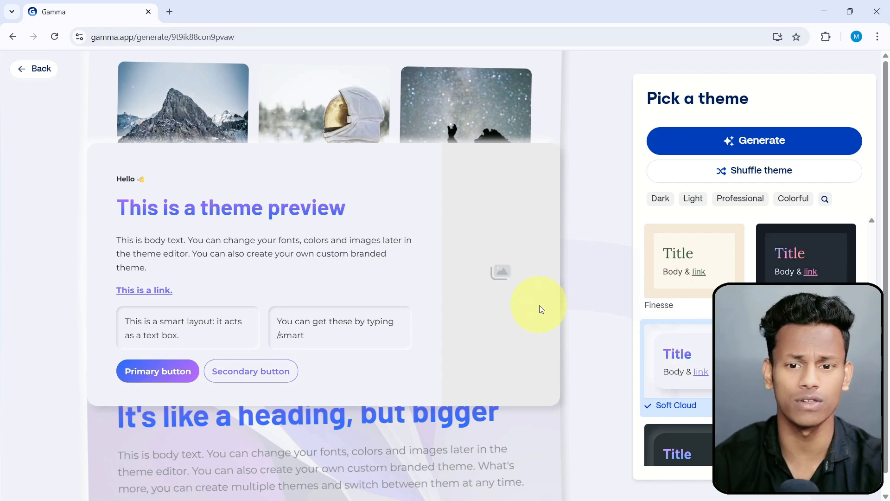
scroll(659, 330, down, 5)
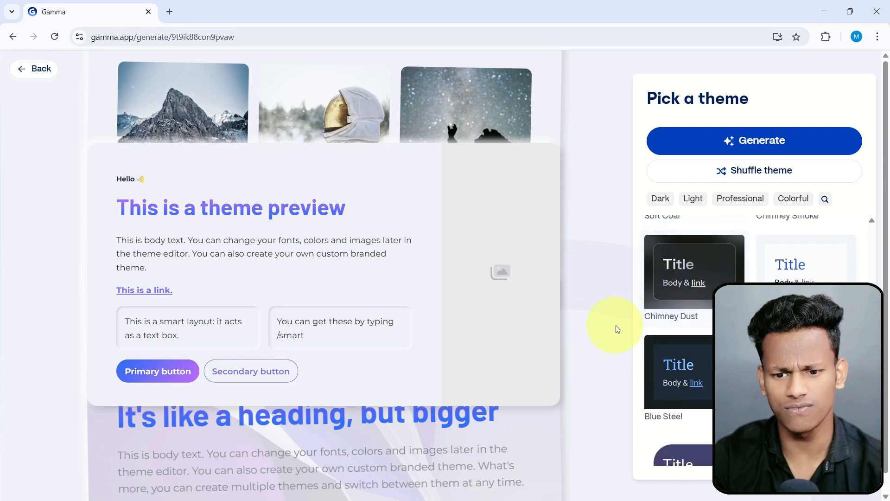
click(804, 277)
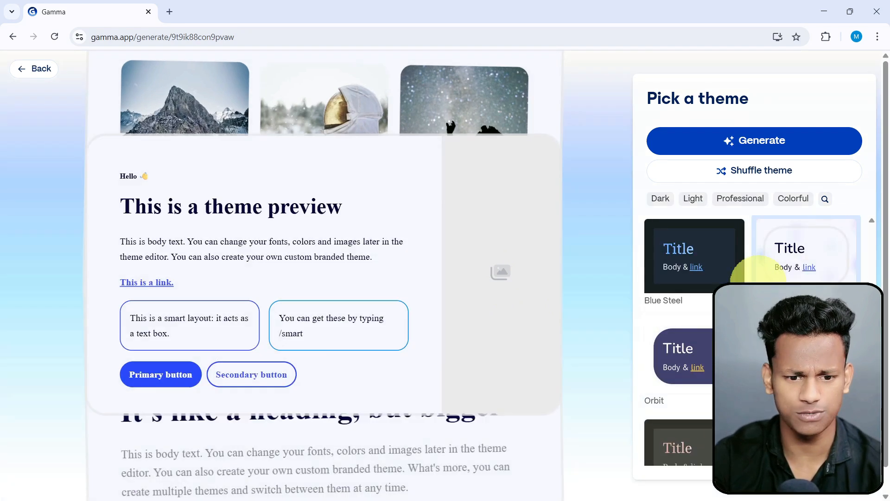
scroll(696, 325, down, 4)
scroll(696, 324, down, 15)
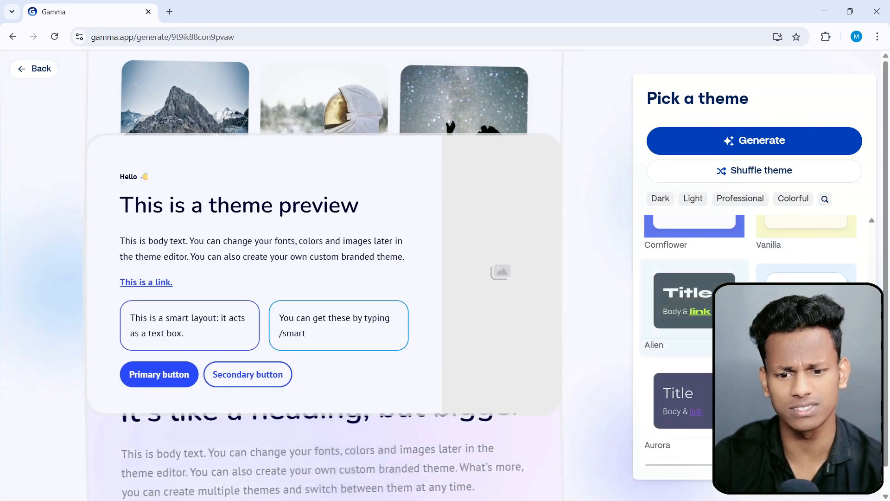
scroll(696, 325, down, 15)
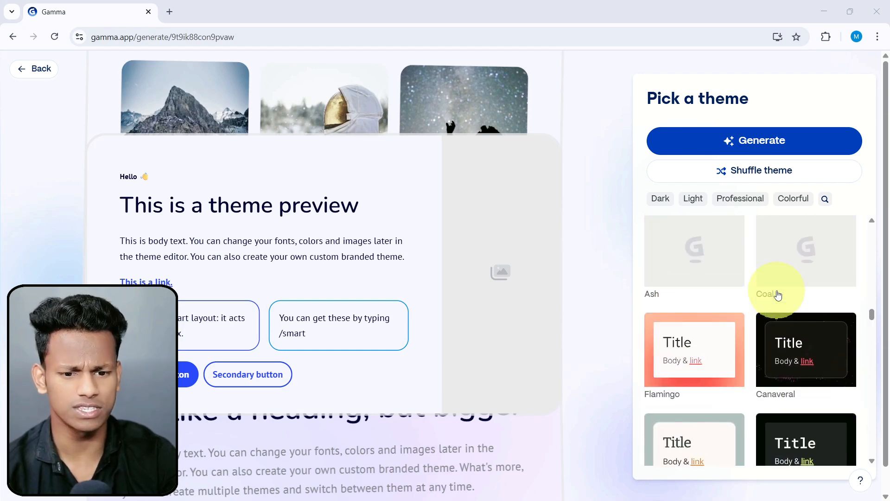
Try out further page themes, including Howlite and Indigo, and browse the rest of the theme collection.
click(717, 281)
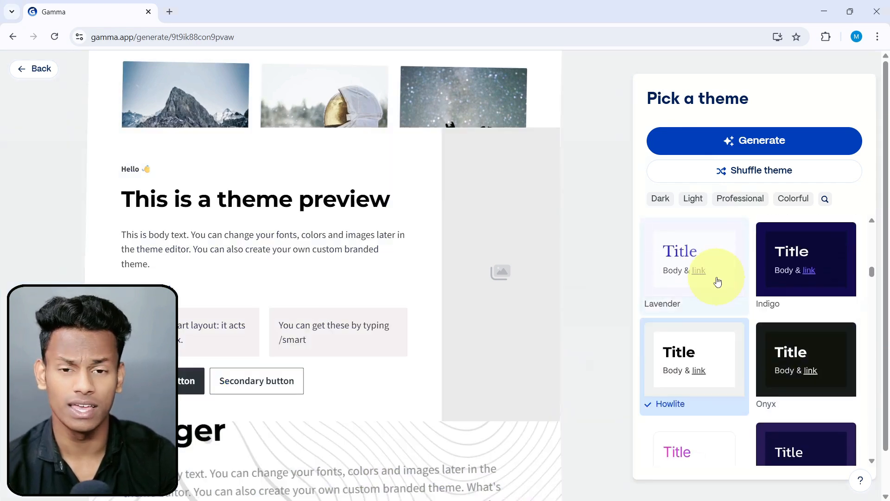
click(763, 292)
scroll(742, 310, up, 6)
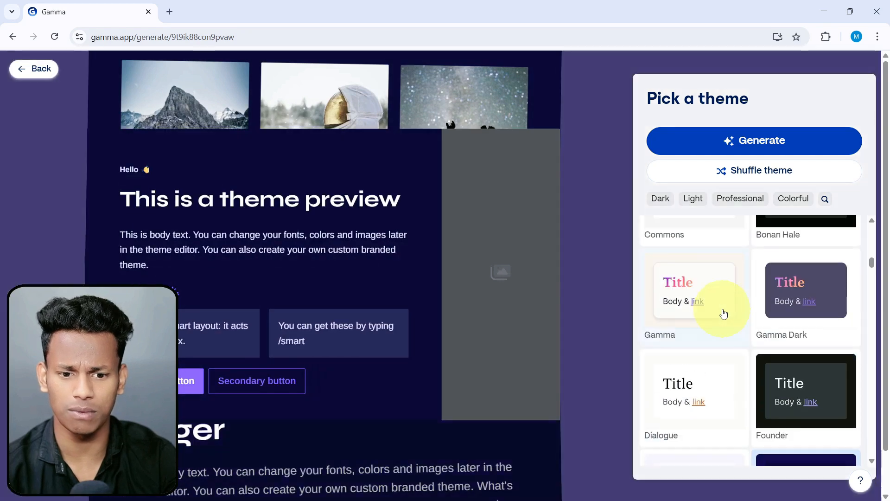
click(699, 335)
scroll(701, 337, up, 10)
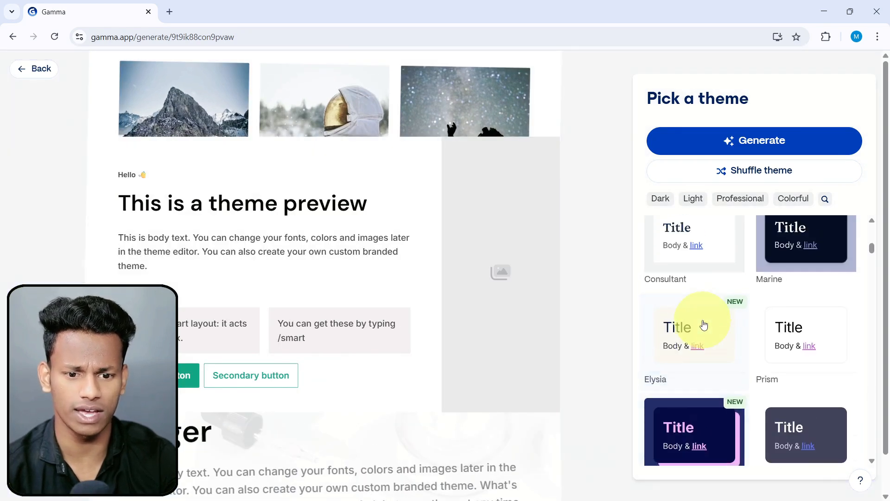
scroll(702, 337, up, 1)
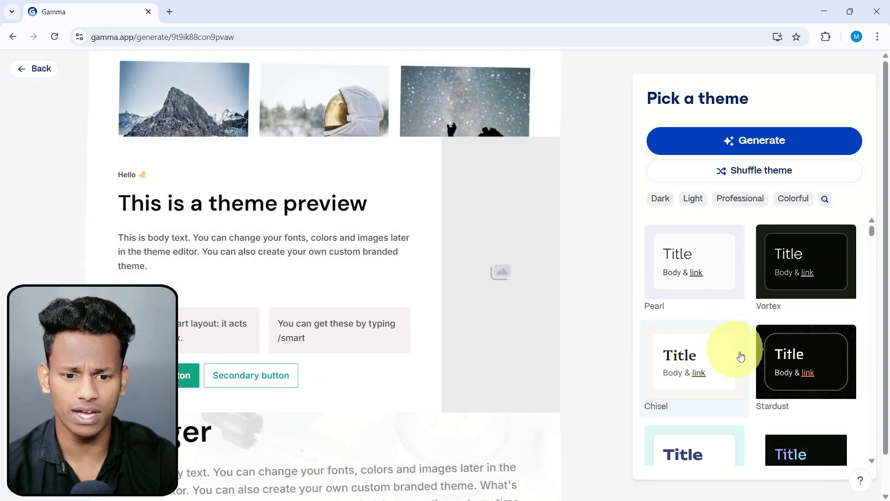
scroll(741, 356, down, 2)
scroll(725, 371, up, 2)
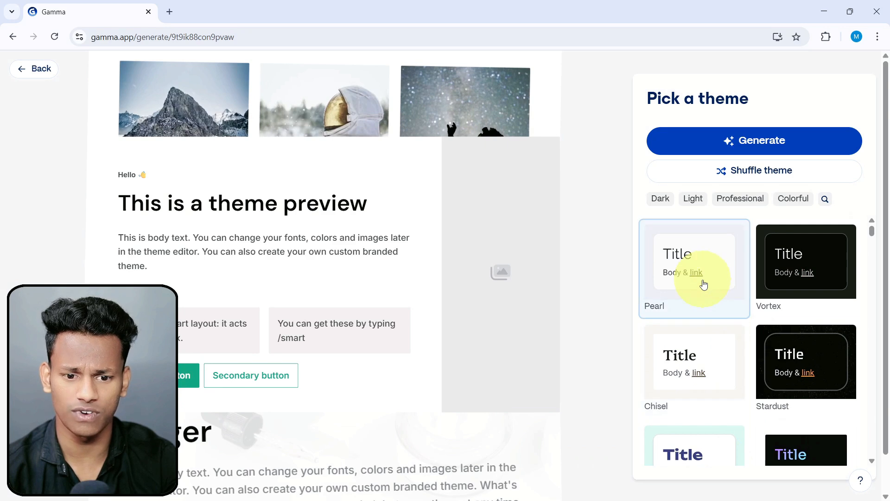
Choose the Soft Cloud theme and generate the webpage.
click(704, 285)
scroll(765, 328, down, 1)
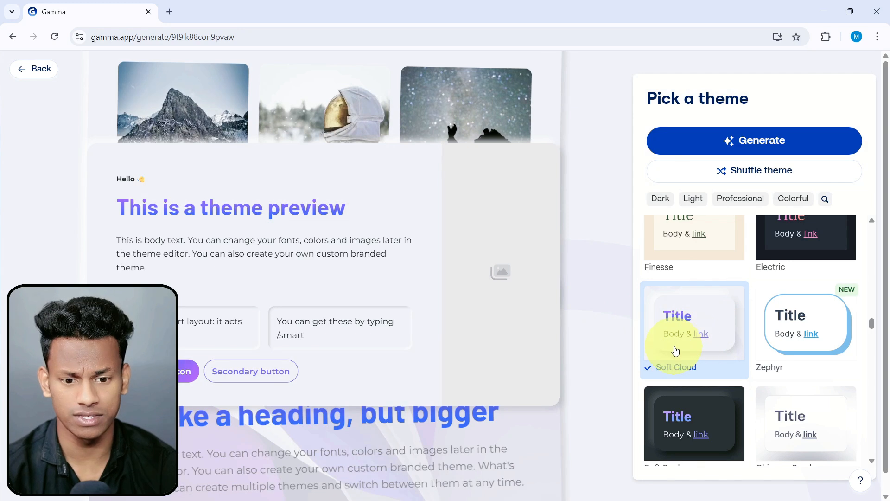
click(754, 146)
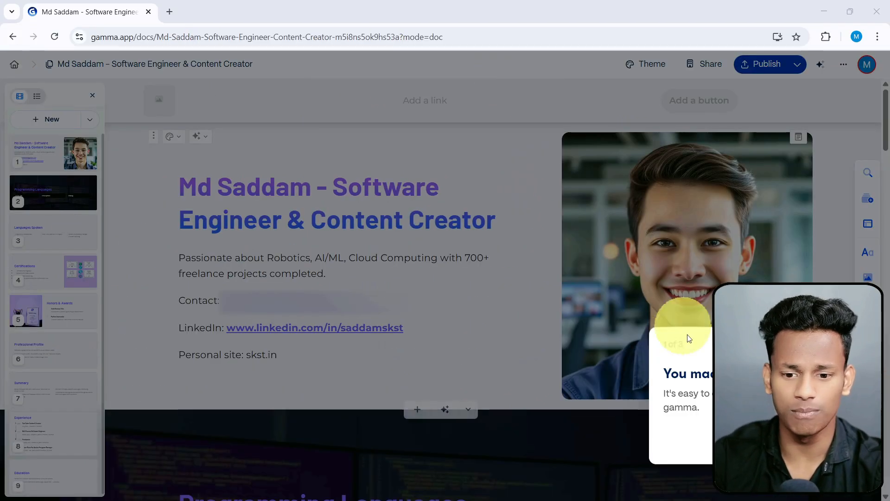
Go through the three-part introductory tour to its end and collapse the getting-started checklist.
click(845, 440)
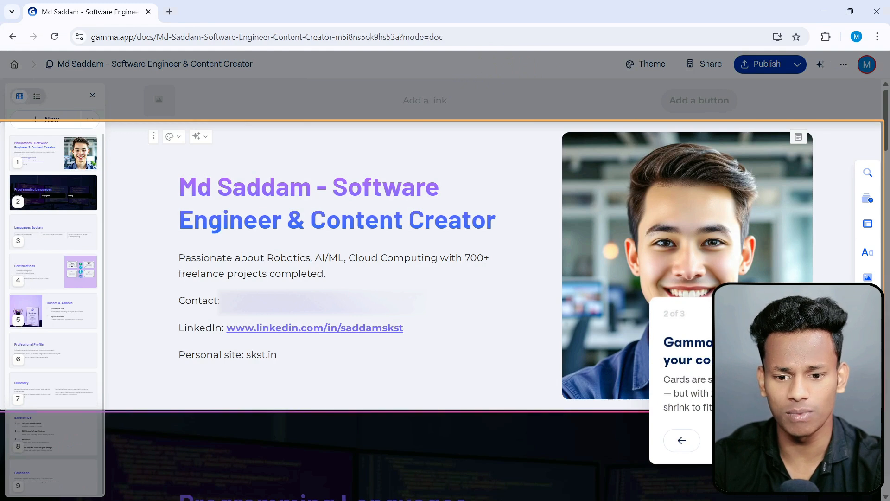
click(844, 439)
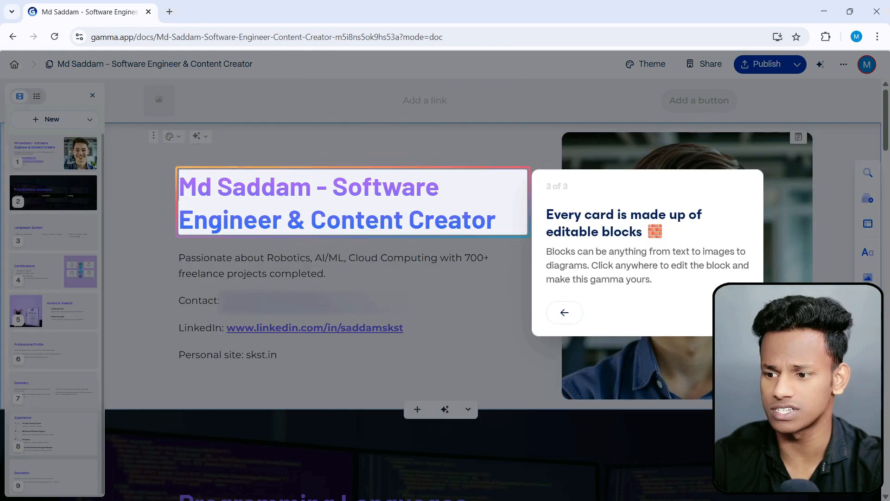
click(699, 316)
click(841, 438)
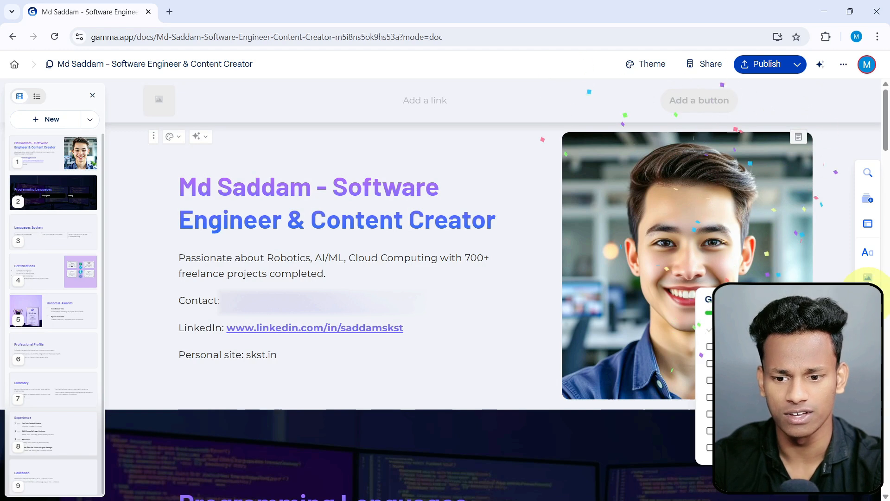
click(866, 299)
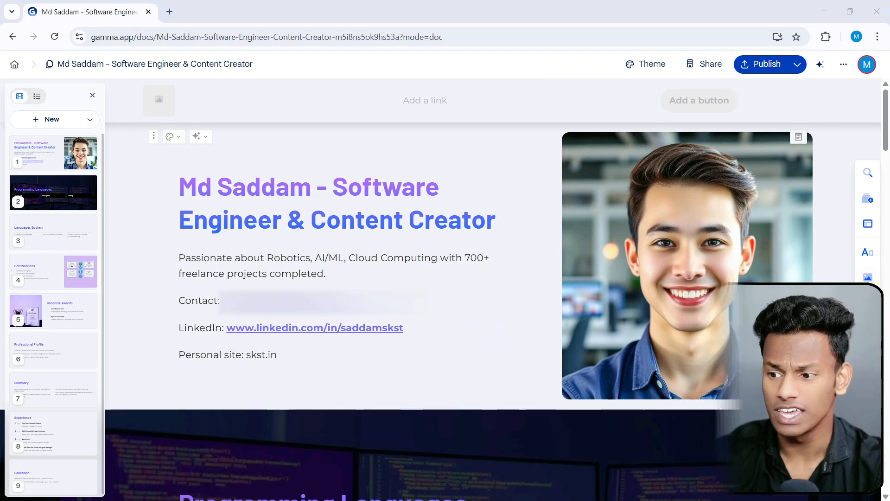
Examine the AI image prompt, style, aspect ratio and model settings of the first card's portrait, then close them.
click(687, 292)
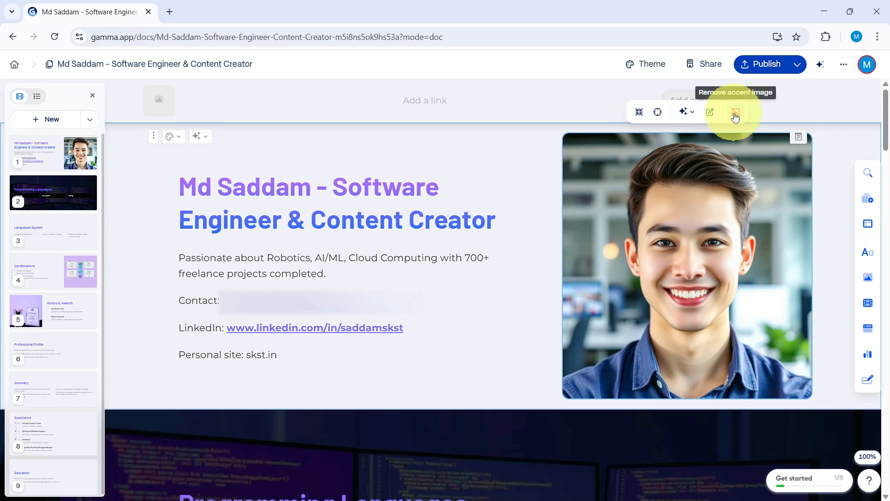
click(710, 113)
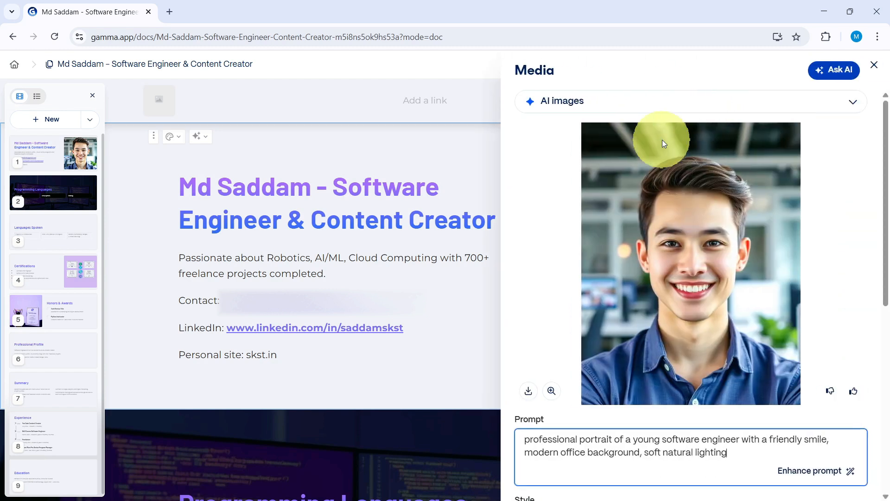
scroll(695, 301, down, 6)
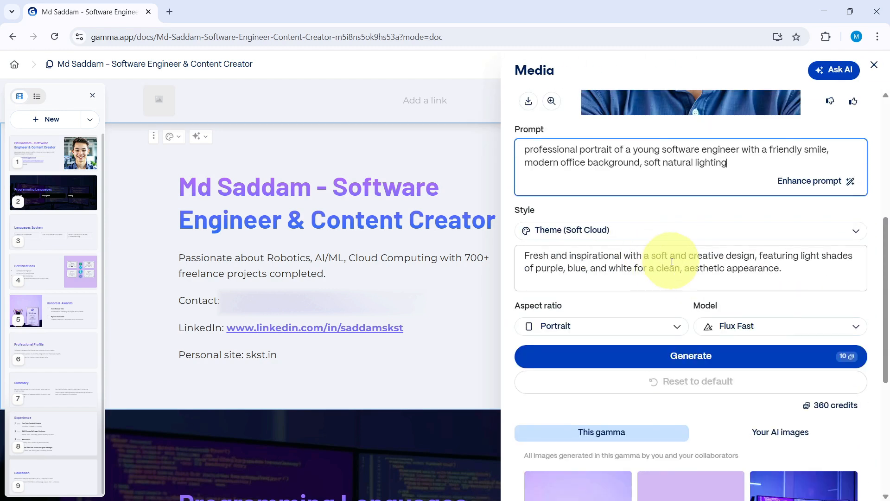
click(874, 65)
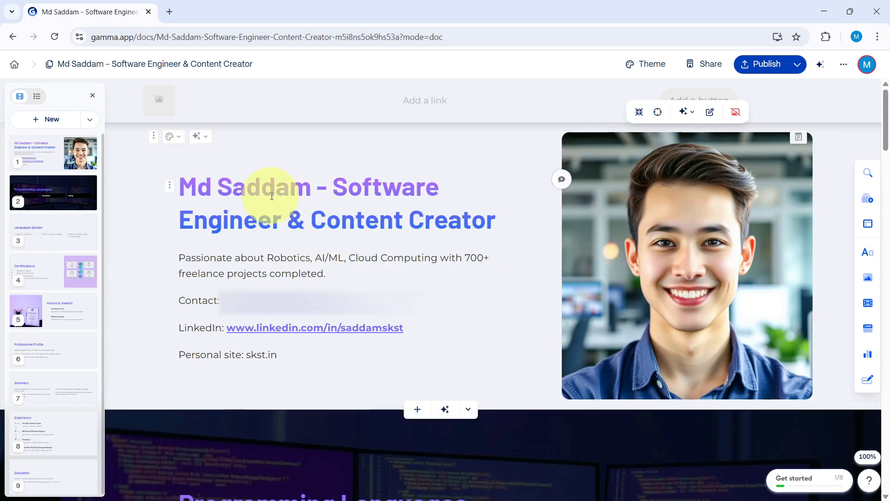
Remove "& Content Creator" from the first card's heading so that it ends with "Software Engineer".
drag(182, 182, 482, 211)
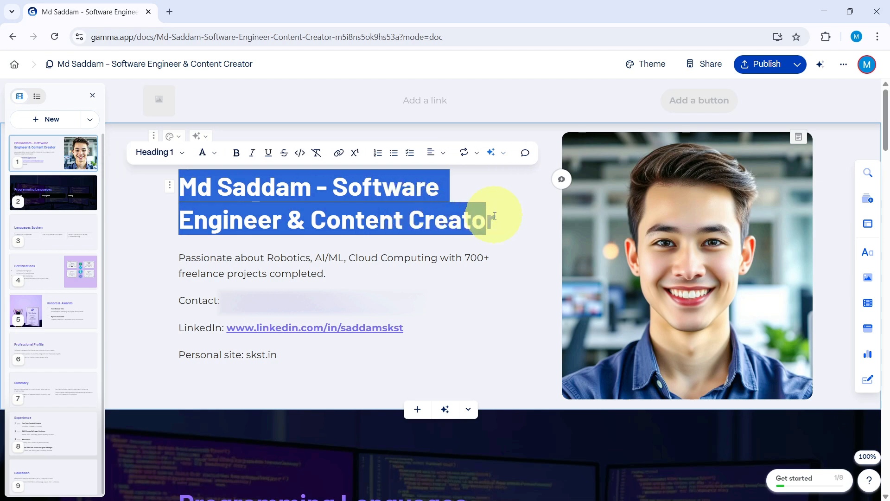
click(496, 217)
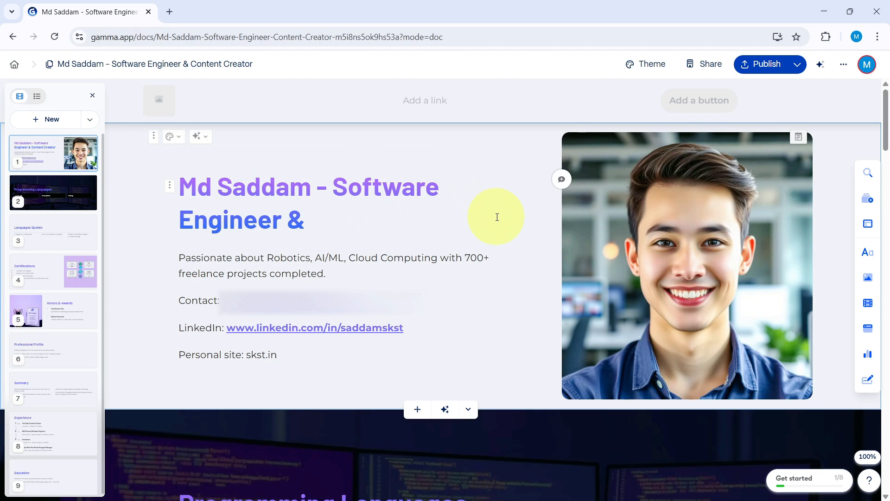
text(R)
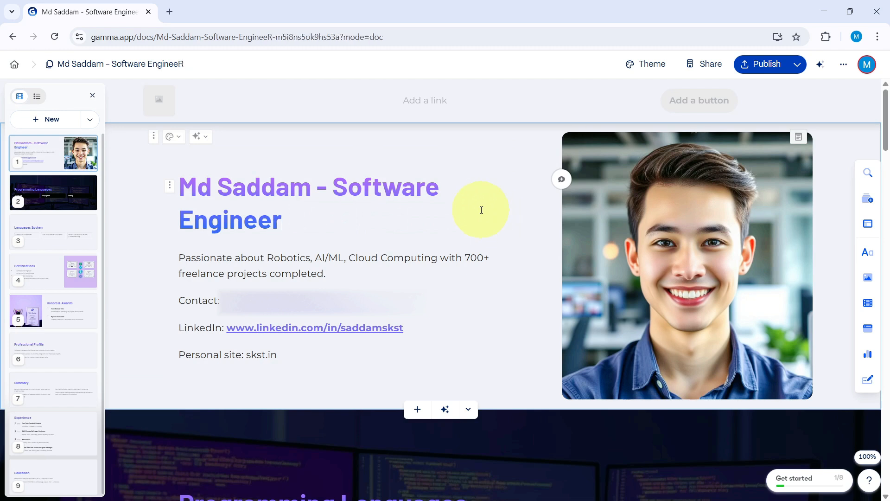
Review the first card's introduction, contact, LinkedIn and personal site lines.
drag(226, 257, 352, 290)
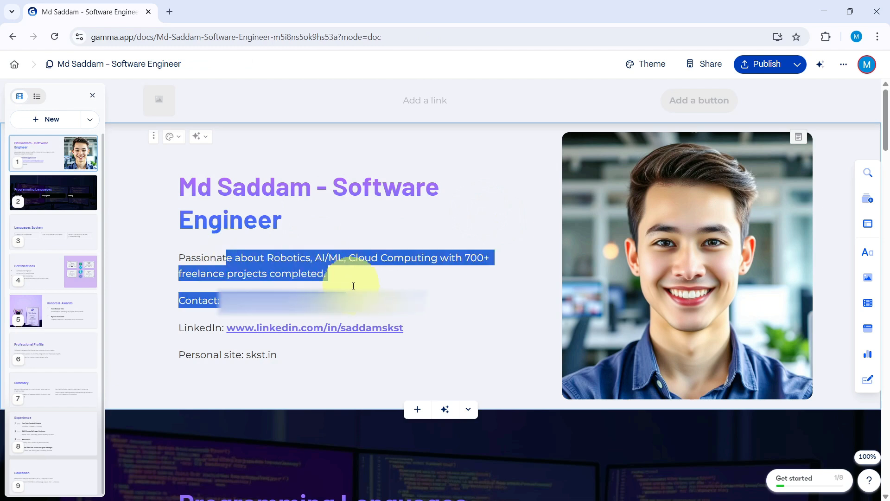
scroll(385, 259, down, 3)
click(447, 211)
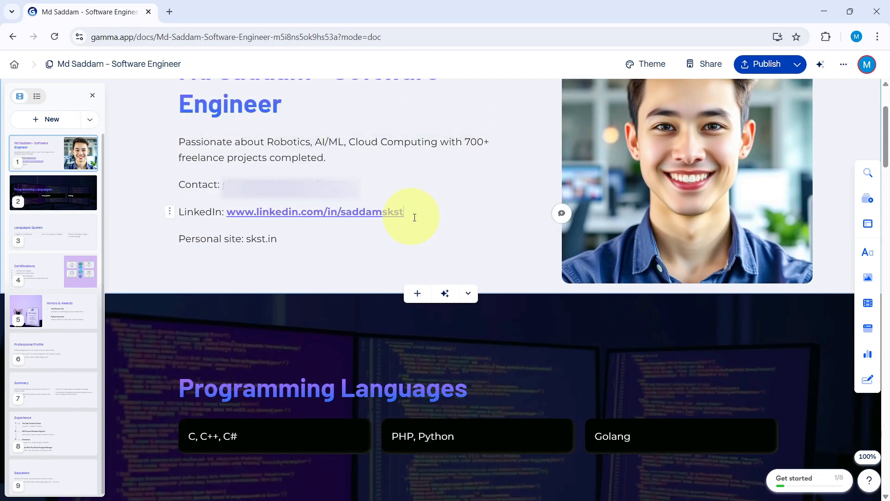
drag(191, 185, 283, 180)
drag(191, 211, 254, 212)
drag(187, 241, 276, 239)
scroll(282, 202, down, 1)
click(263, 182)
drag(207, 186, 304, 185)
scroll(287, 248, down, 1)
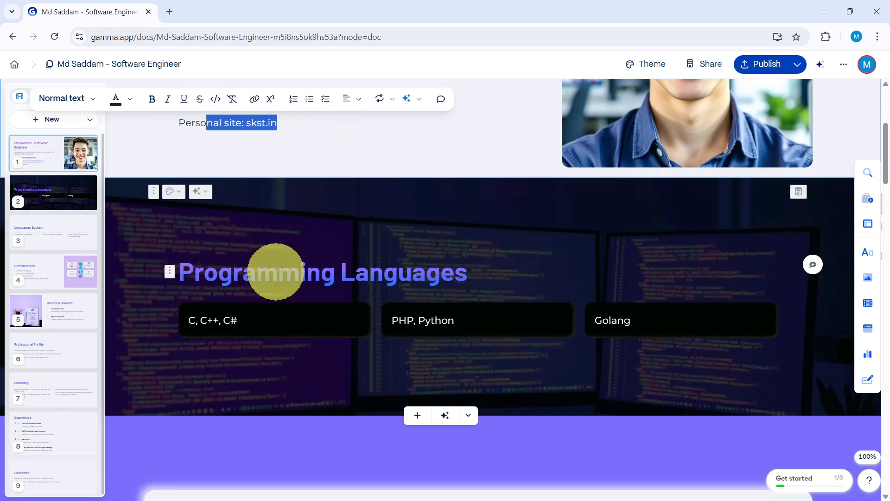
Review the generated cards from Programming Languages through Education to the end of the page.
scroll(252, 265, down, 1)
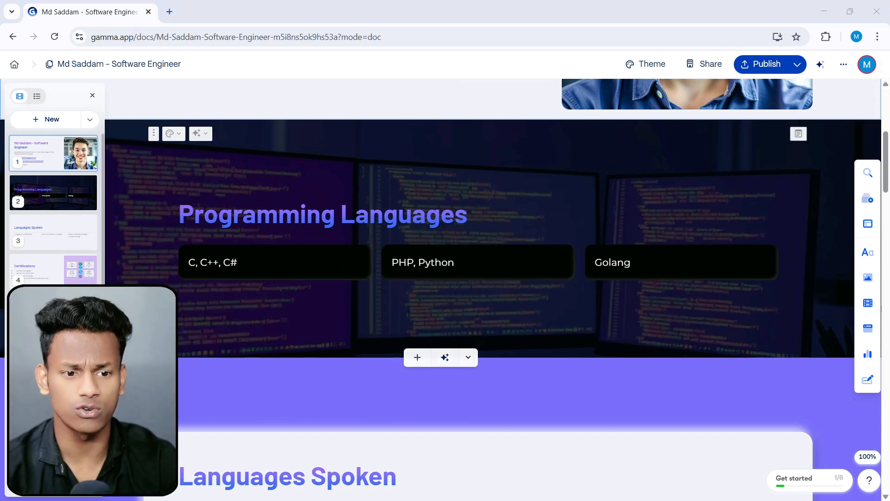
scroll(502, 334, down, 5)
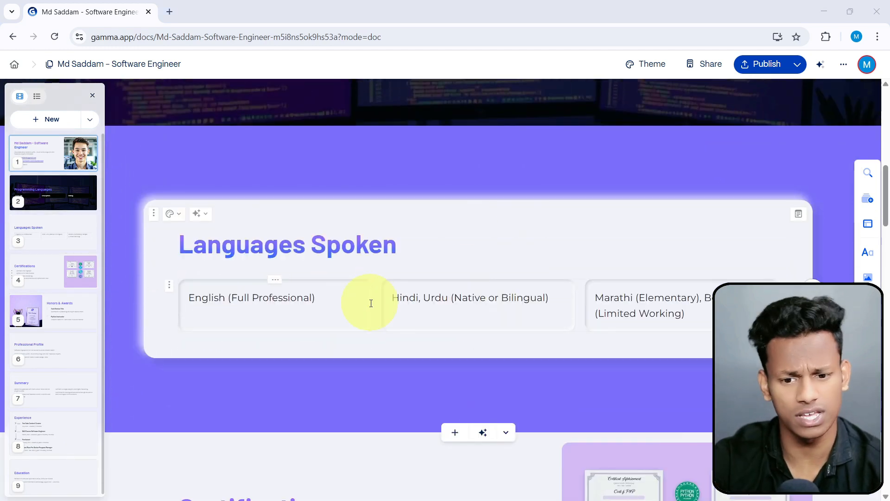
scroll(277, 294, down, 3)
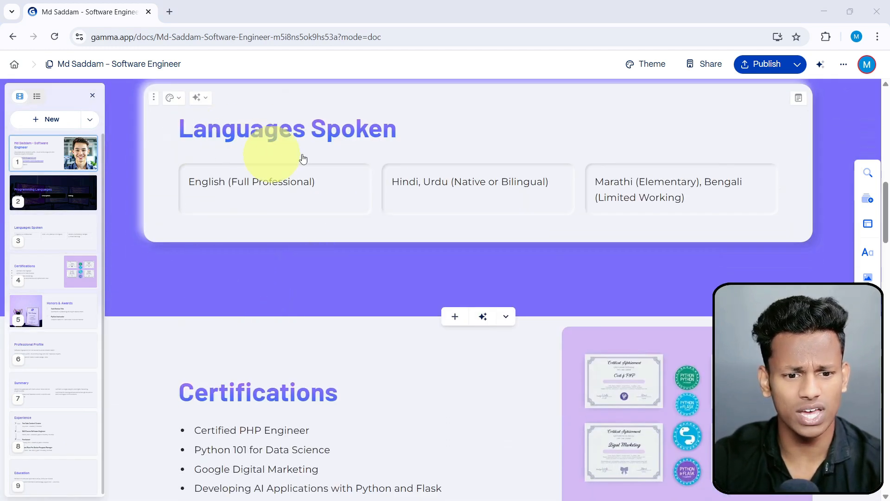
scroll(391, 242, down, 4)
scroll(242, 271, down, 5)
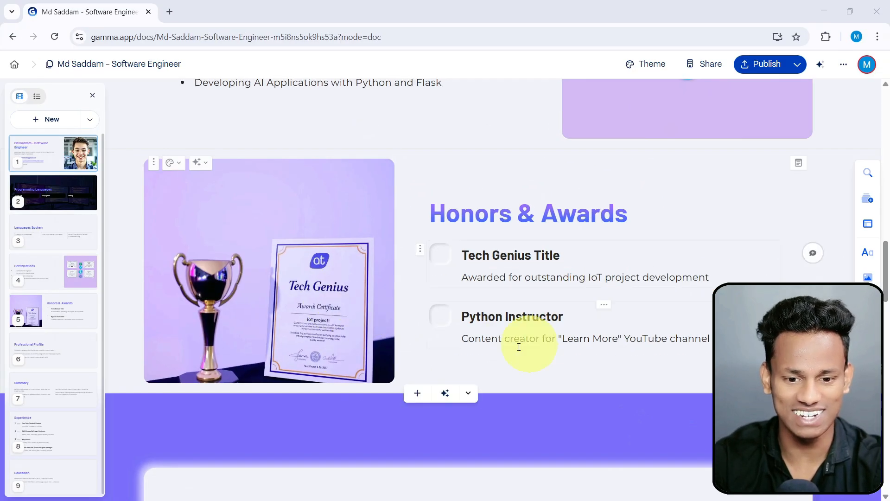
scroll(518, 328, down, 10)
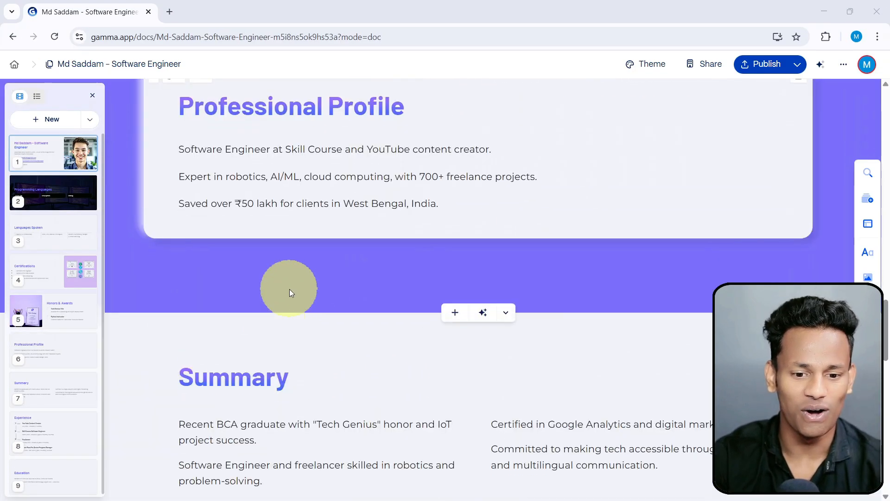
scroll(461, 255, down, 15)
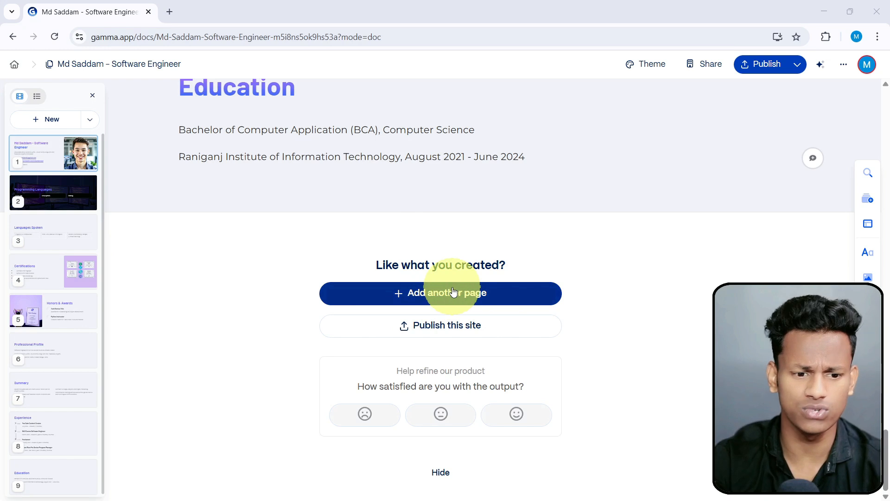
scroll(48, 364, down, 2)
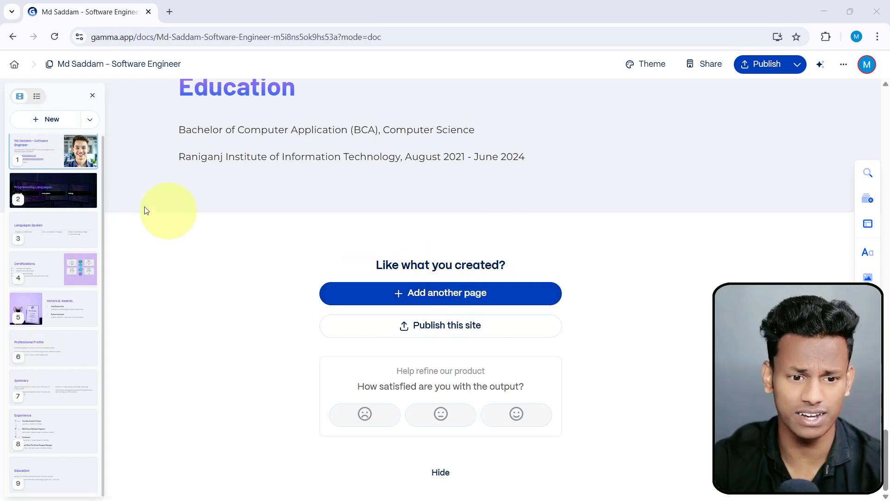
Add a blank card after the Education card and check its AI editing options.
scroll(649, 274, up, 8)
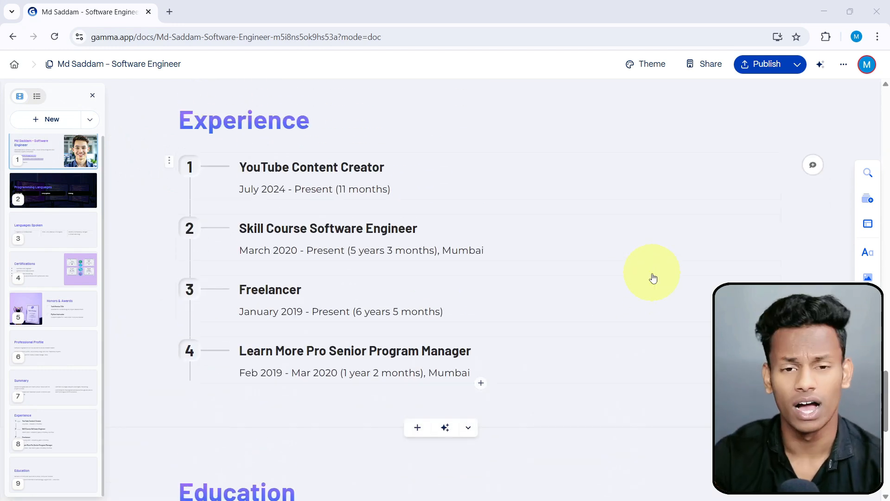
click(50, 122)
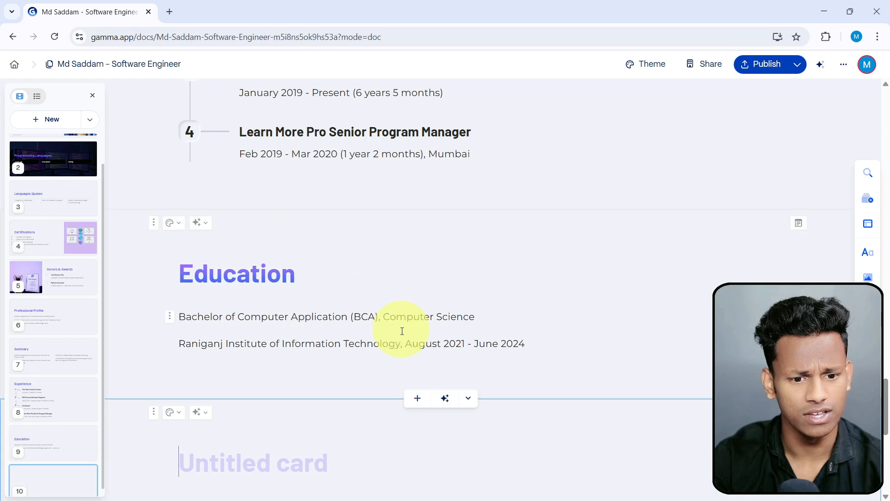
scroll(310, 387, down, 4)
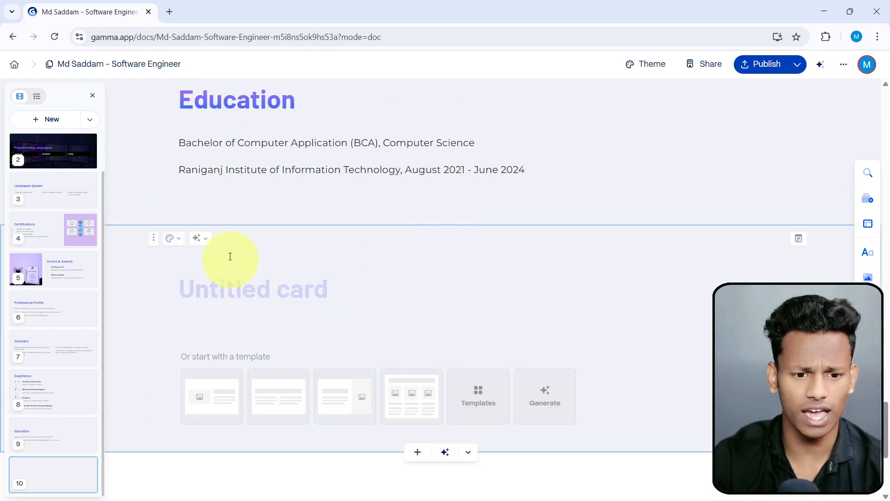
click(204, 242)
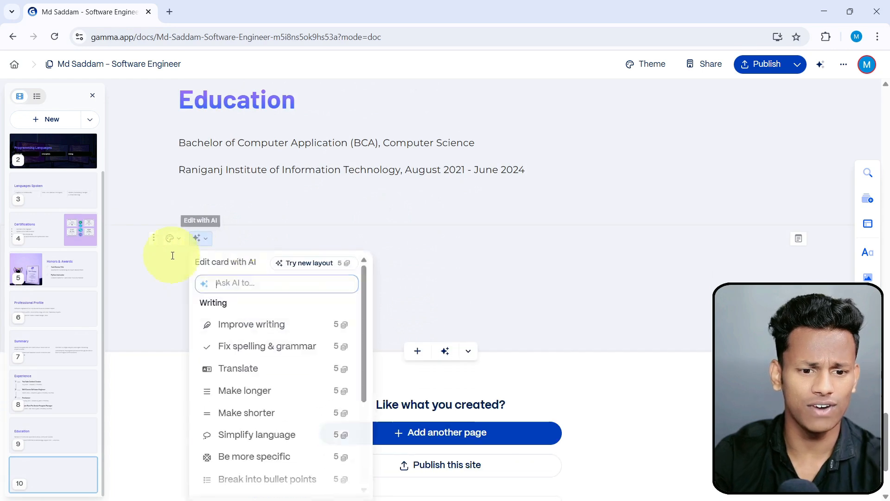
click(475, 265)
Delete the untitled card below Education.
scroll(681, 284, up, 3)
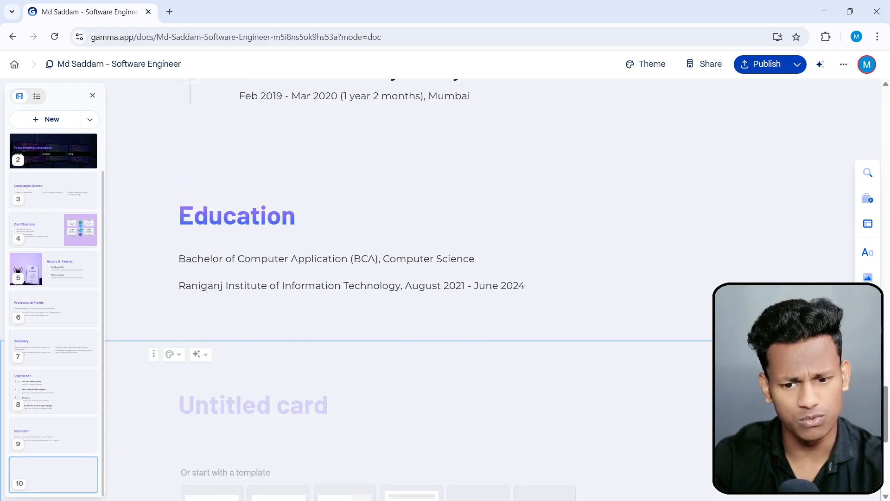
click(154, 355)
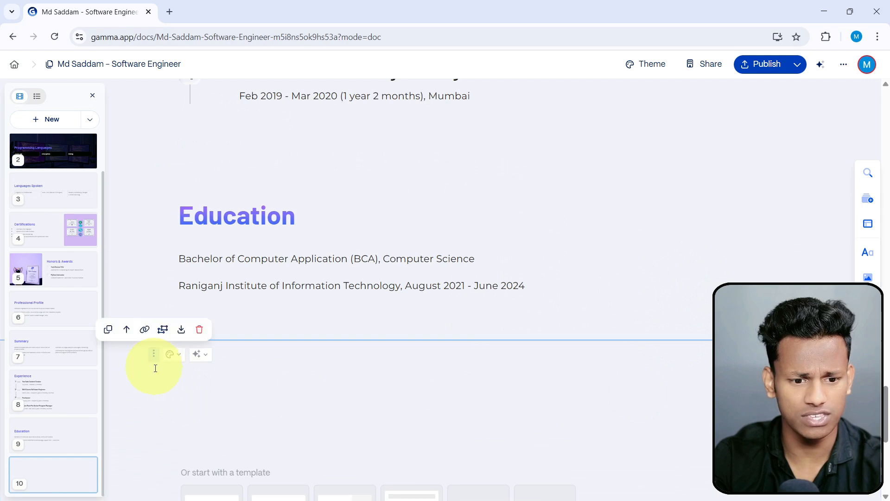
click(200, 331)
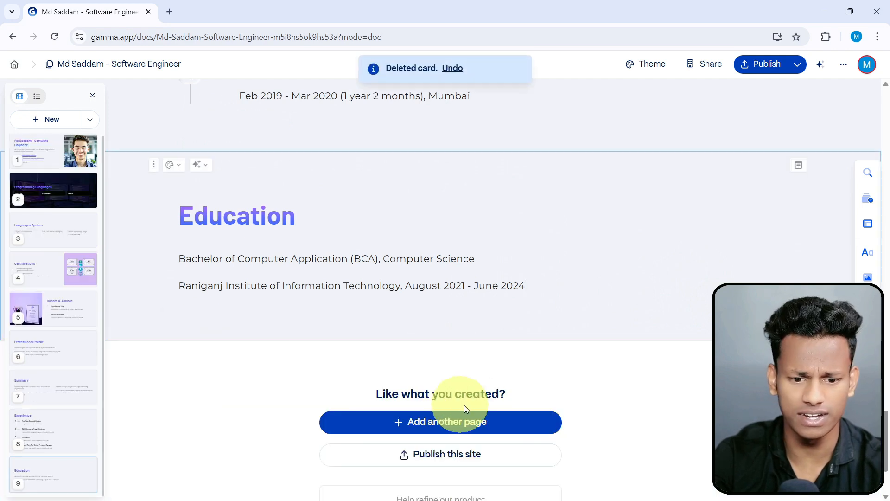
Publish the portfolio page as a live website.
scroll(568, 378, down, 3)
scroll(565, 375, up, 12)
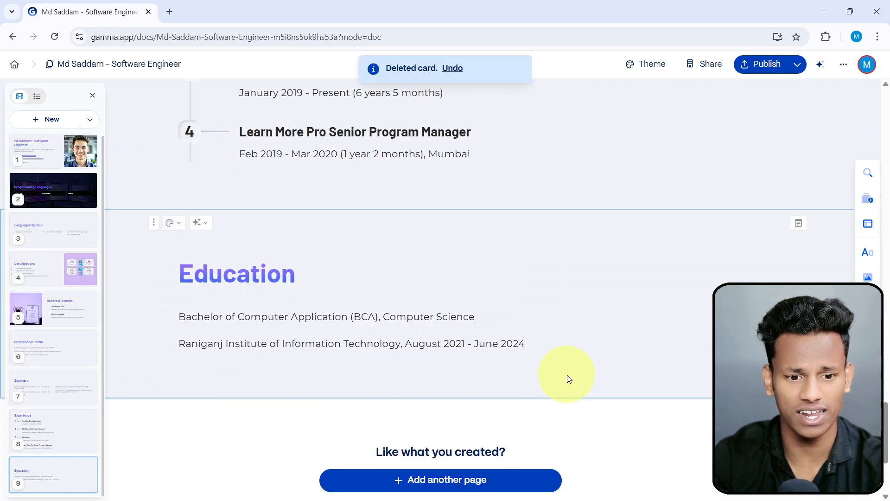
scroll(563, 373, up, 8)
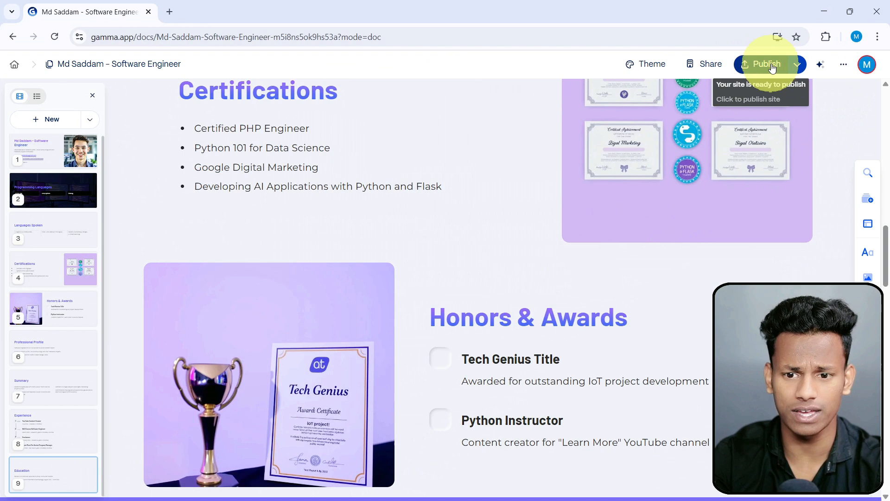
click(709, 38)
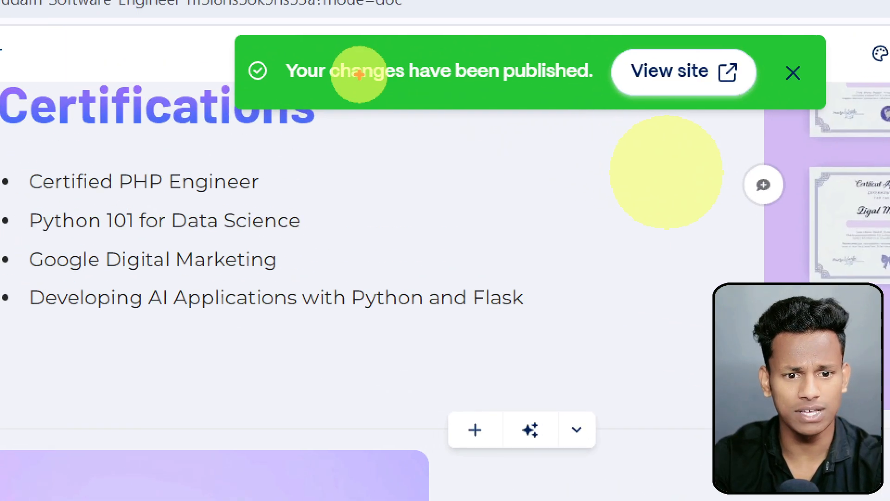
mouse_move(188, 23)
mouse_down()
mouse_move(378, 74)
mouse_move(830, 142)
mouse_up()
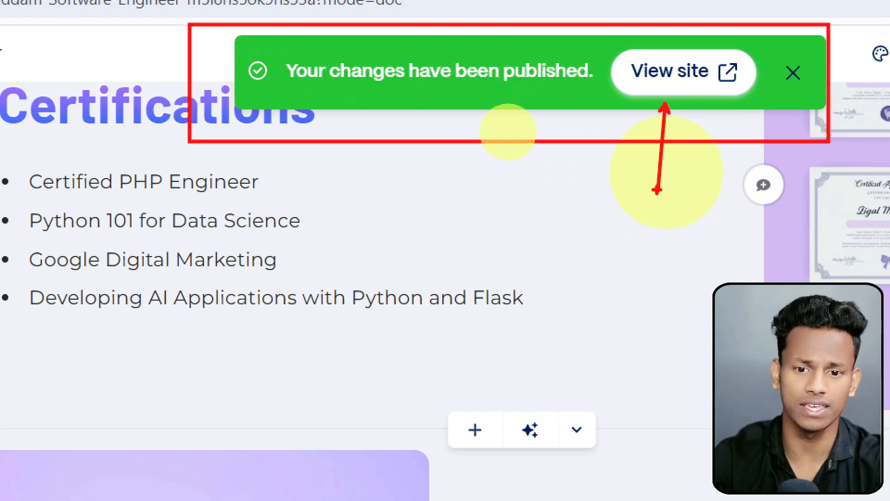
drag(594, 34, 780, 111)
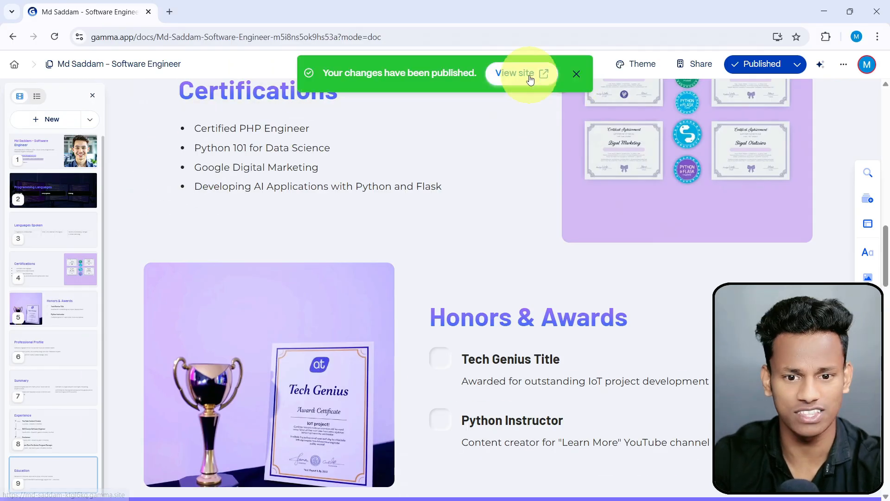
Open the published portfolio site and select its web address.
click(683, 72)
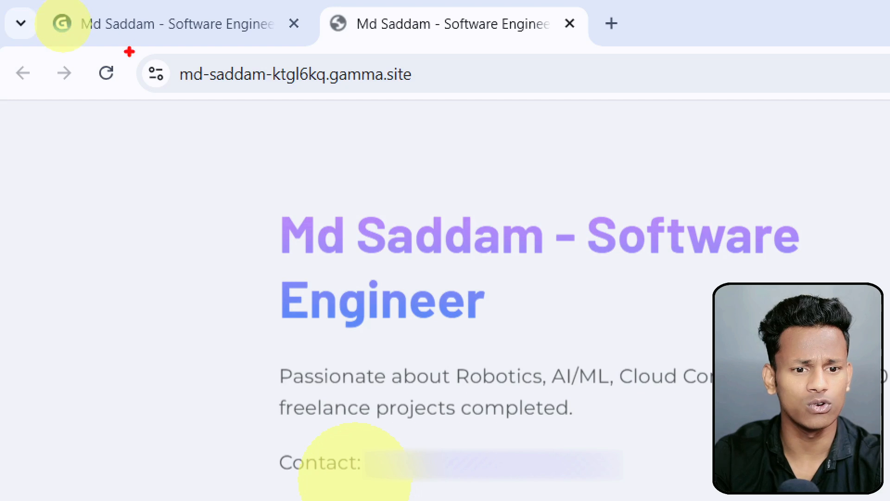
drag(185, 60, 465, 119)
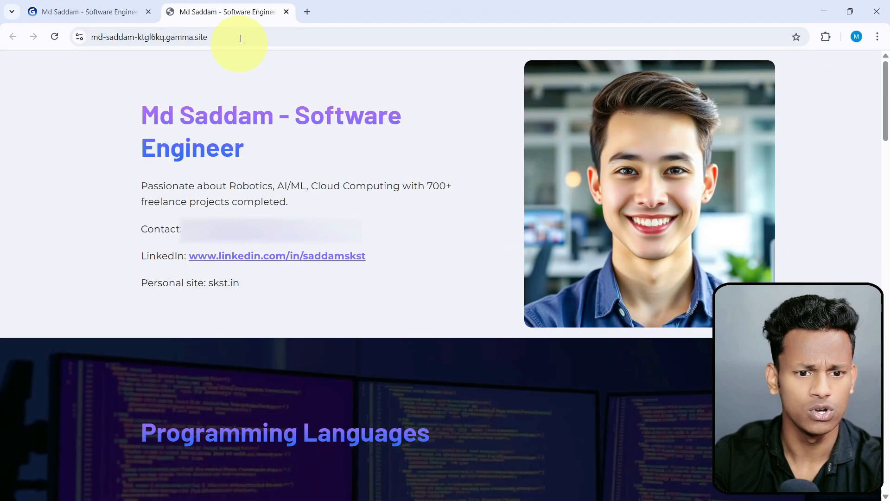
click(228, 31)
Review the published site from Programming Languages through Experience and Education.
scroll(556, 177, down, 7)
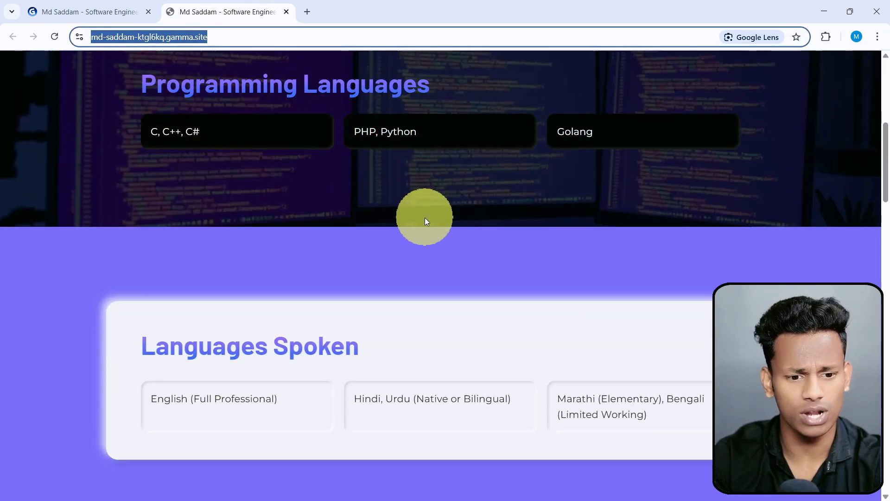
scroll(425, 218, down, 10)
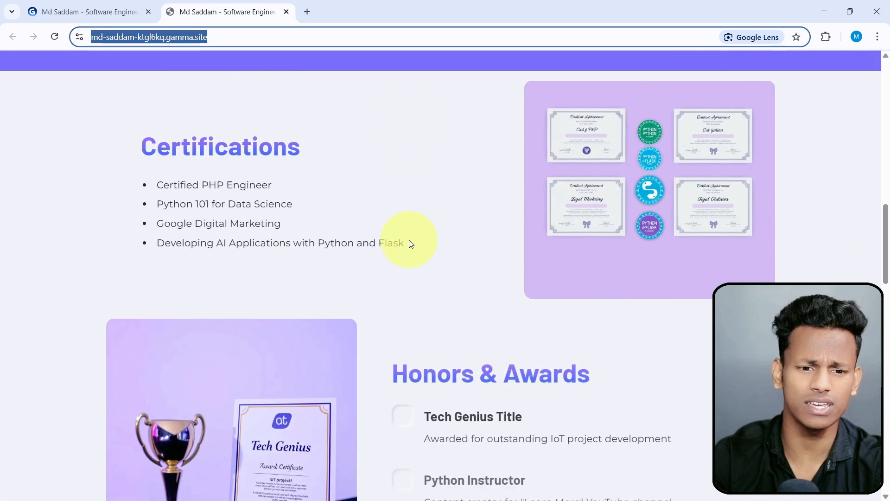
scroll(411, 243, down, 10)
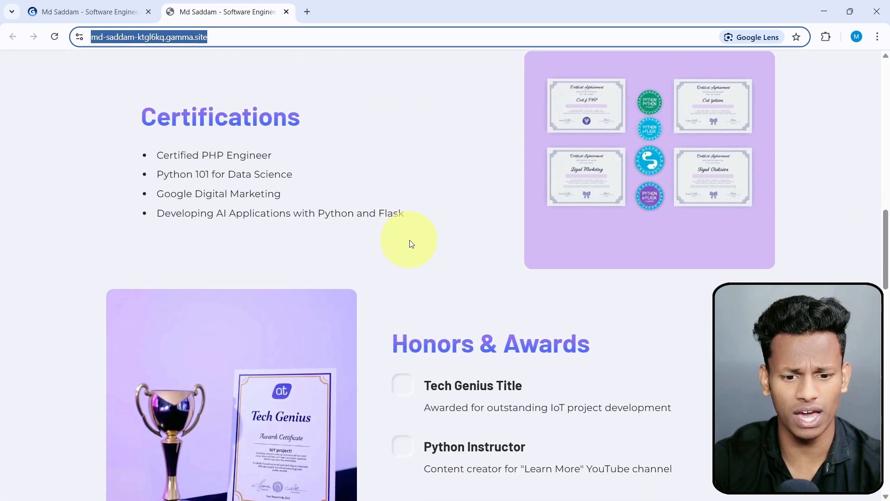
scroll(411, 247, down, 6)
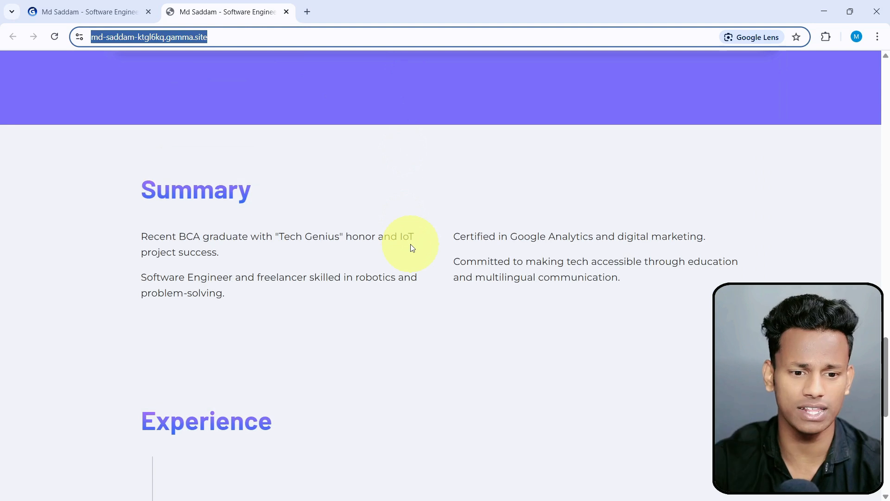
scroll(410, 250, down, 5)
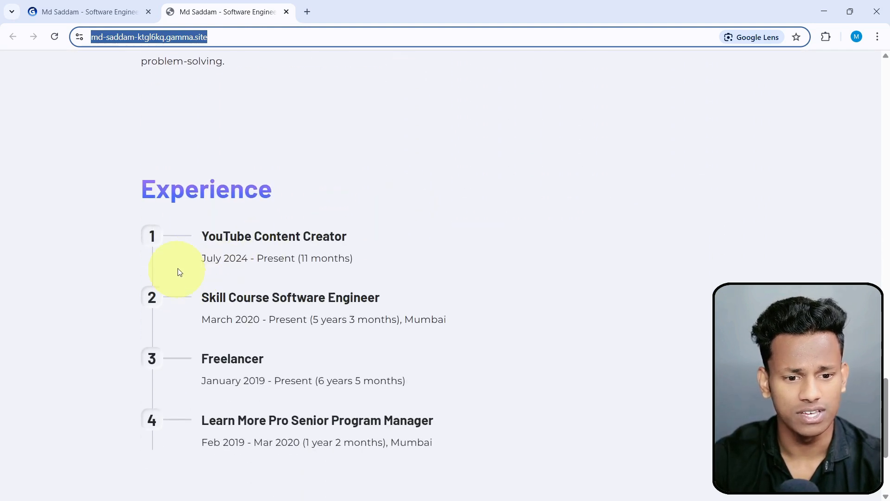
drag(214, 237, 267, 357)
scroll(264, 324, down, 4)
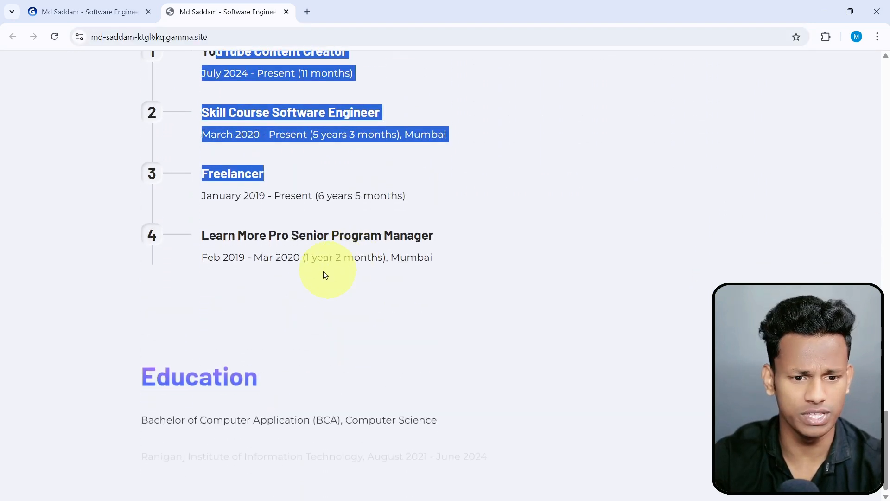
drag(161, 368, 284, 411)
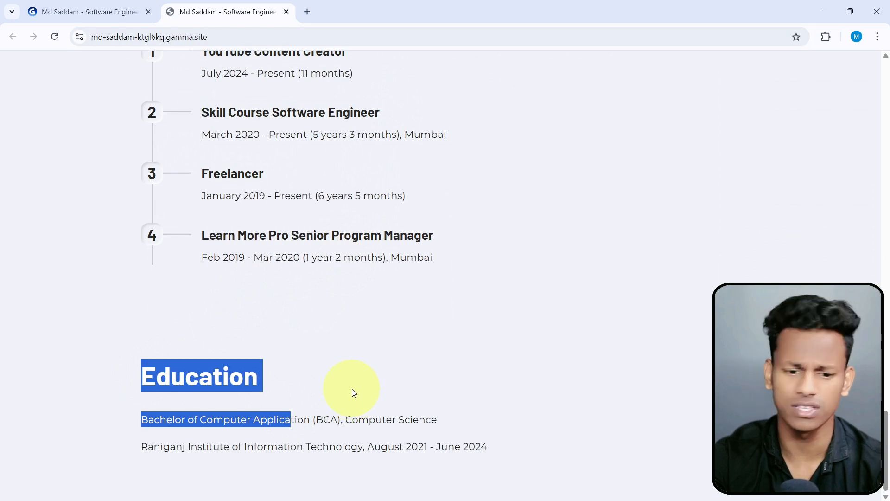
scroll(353, 392, up, 9)
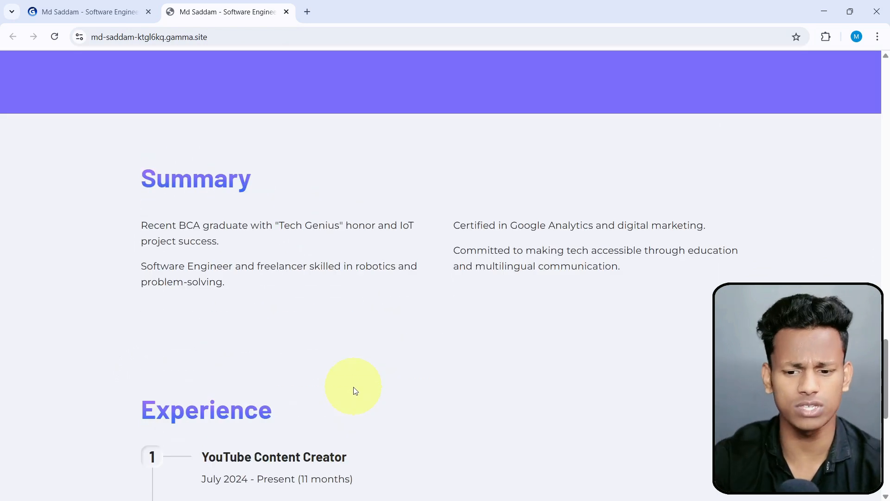
Return to the portfolio in the Gamma editor and view the Professional Profile card.
click(70, 12)
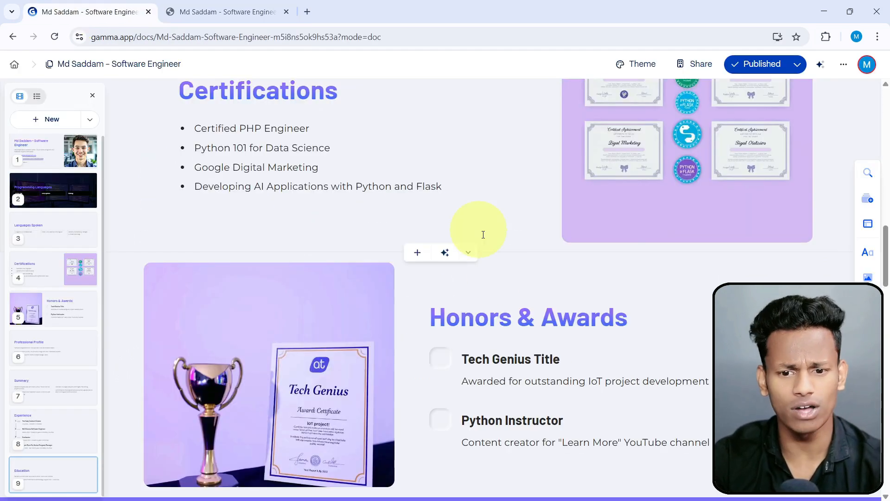
scroll(632, 312, down, 6)
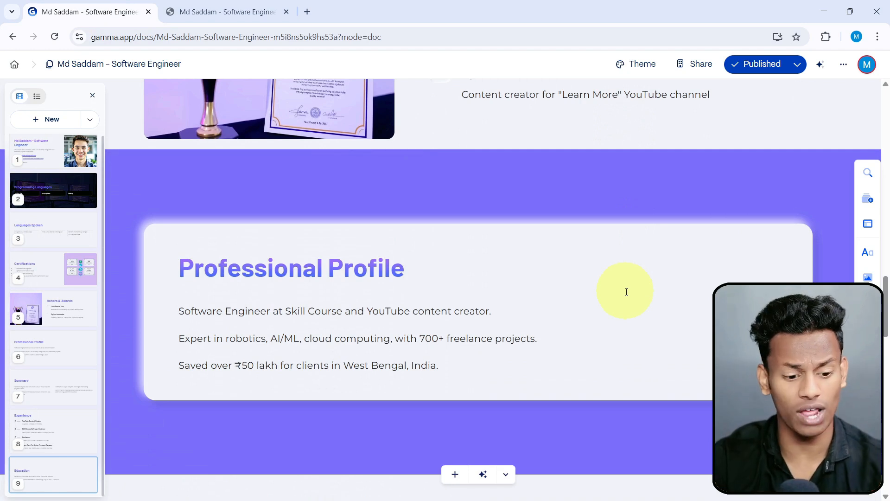
click(626, 291)
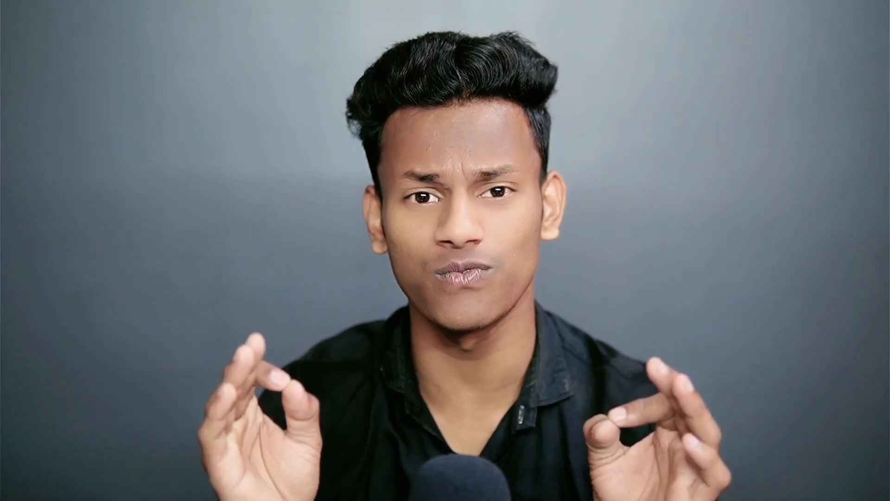